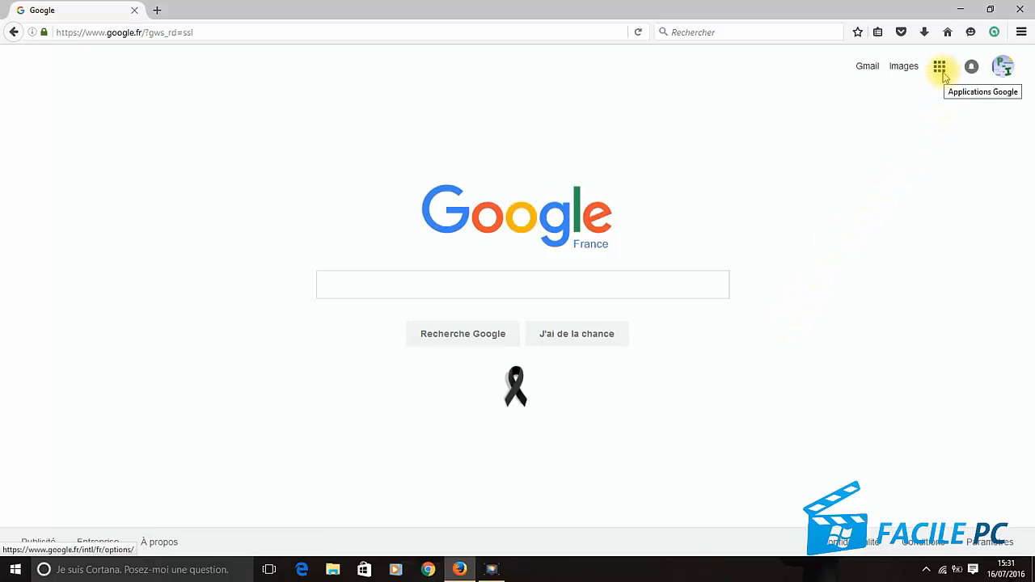
- Open Google Photos and browse to the Aigues Mortes 2013 folder under Images for a file upload
left_click(939, 68)
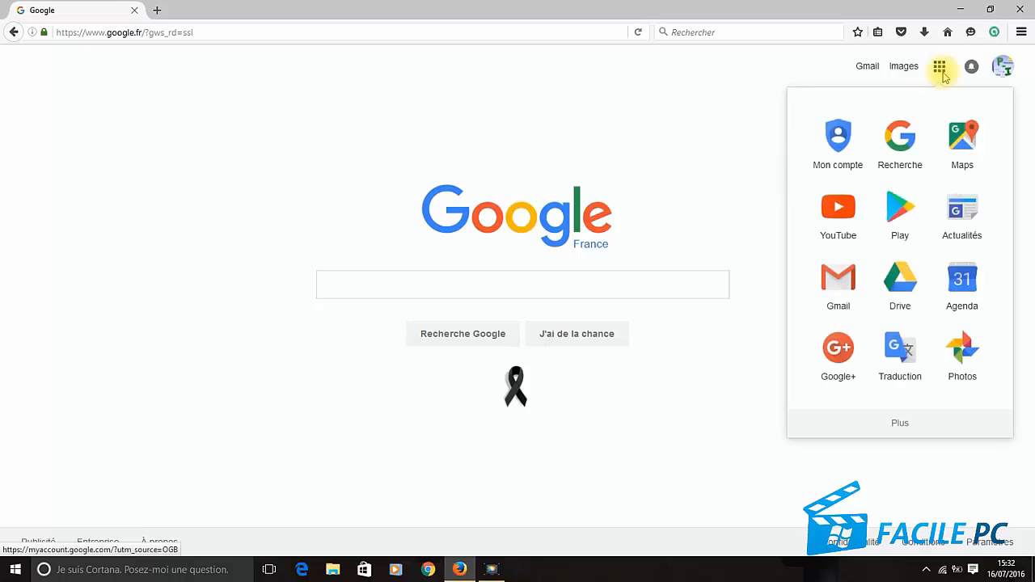
left_click(970, 358)
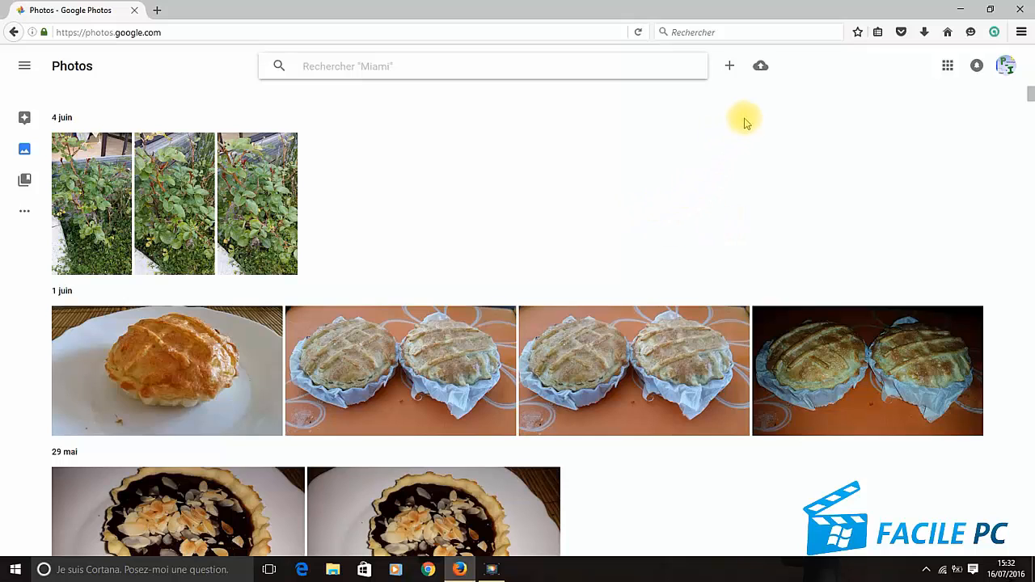
left_click(761, 68)
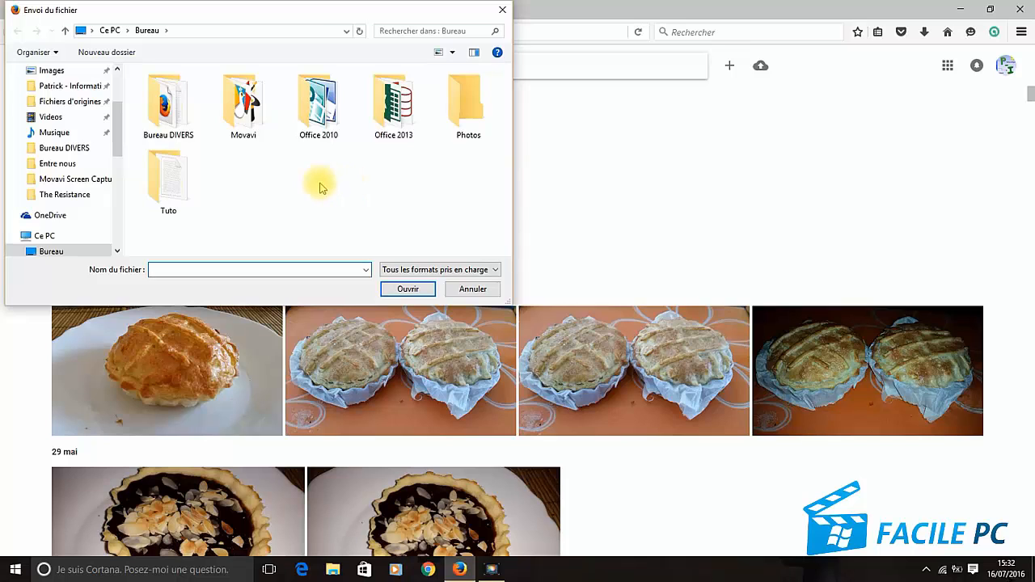
left_click(60, 72)
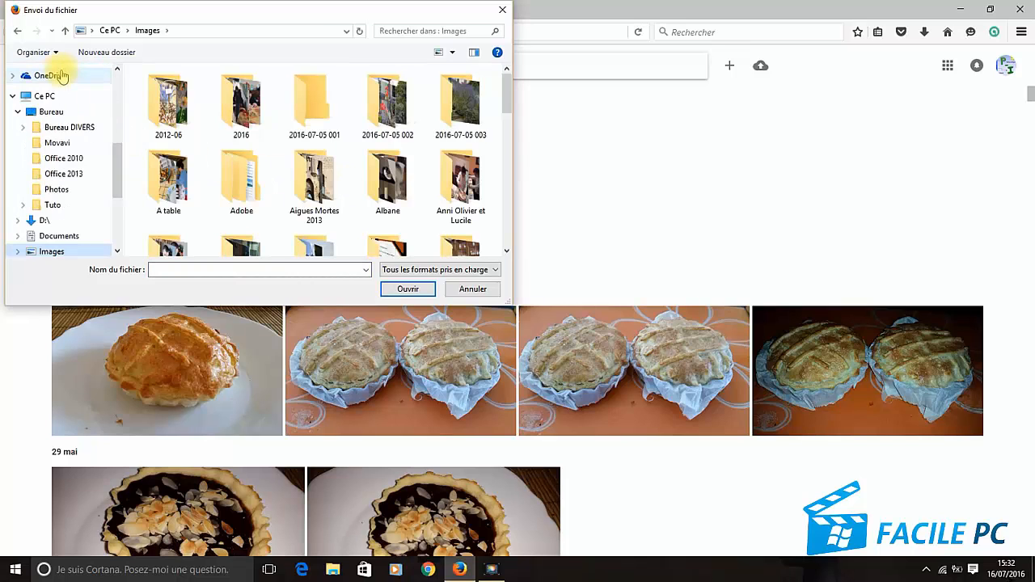
double_click(304, 190)
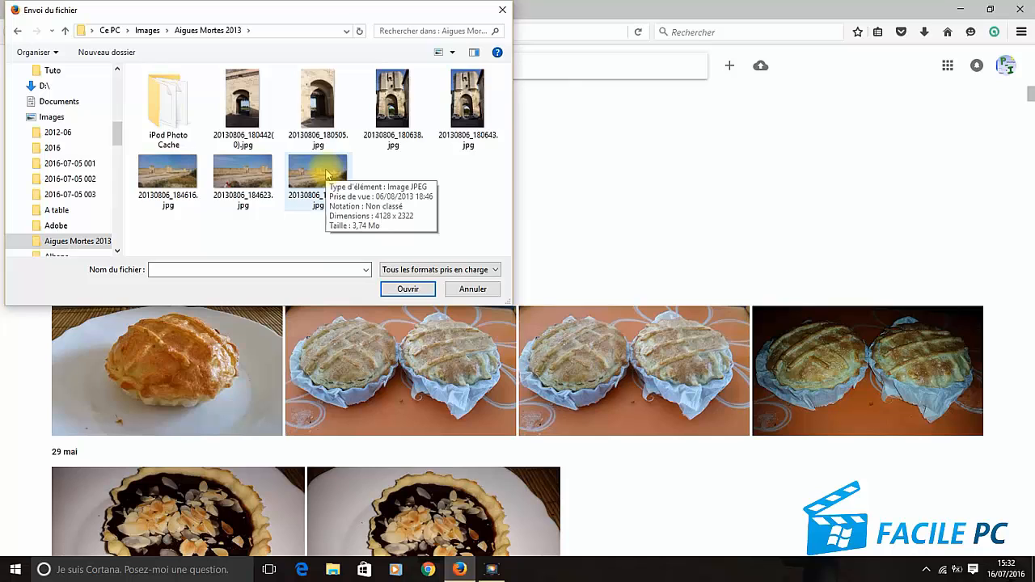
- Select only the photos 20130806_180505.jpg, 20130806_184623.jpg and 20130806_180643.jpg for upload
left_click(242, 97)
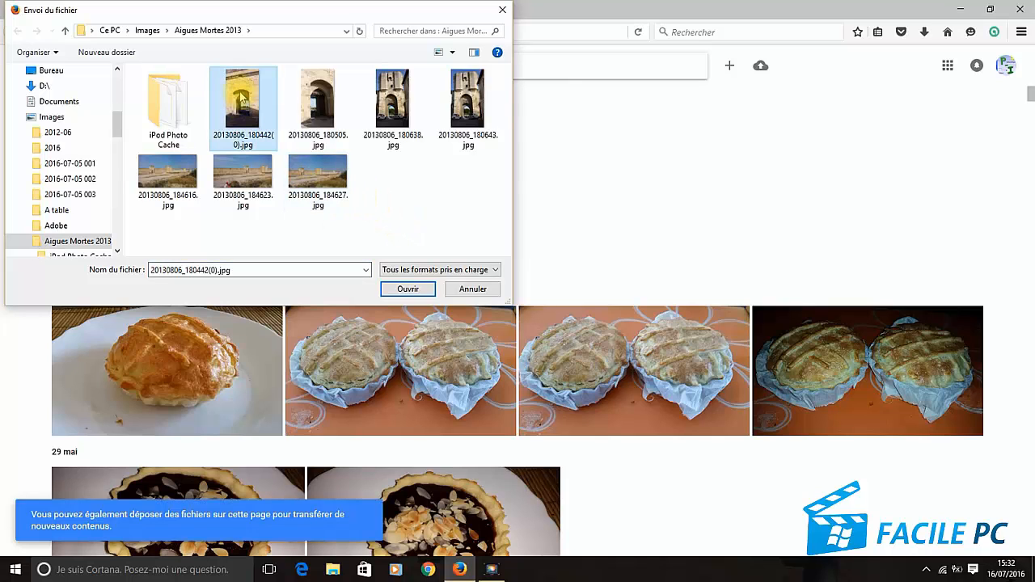
left_click(335, 179, "shift")
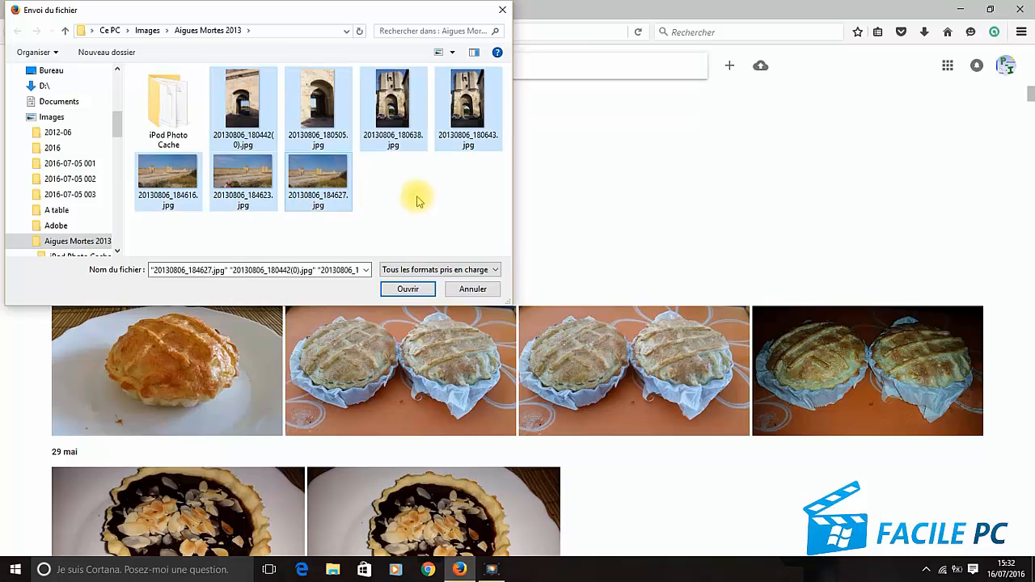
left_click(319, 109)
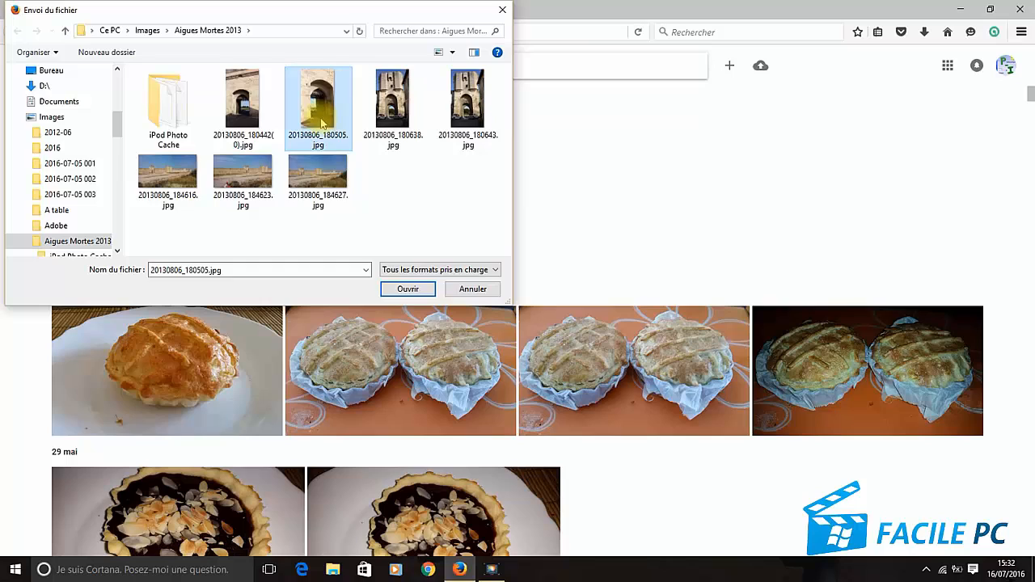
left_click(257, 185, "ctrl")
left_click(469, 99, "ctrl")
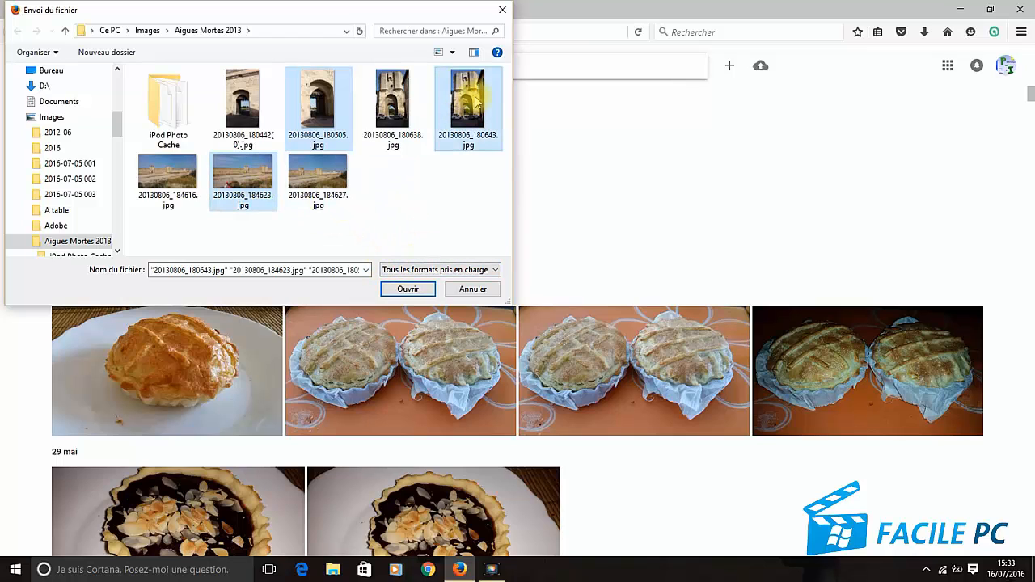
- Upload the selected photos using the original-size option "Espace de stockage d'origine"
left_click(399, 290)
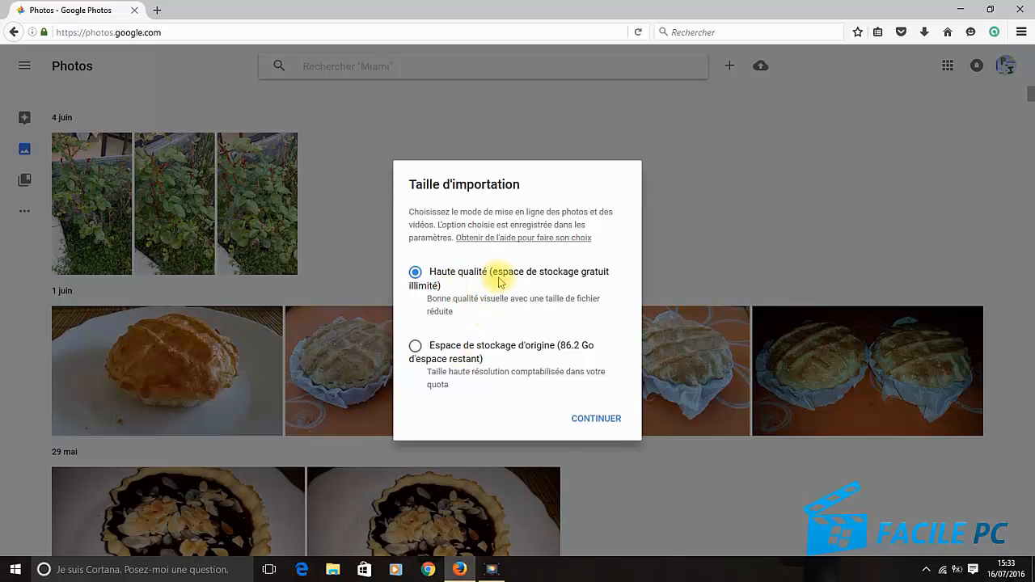
left_click(416, 348)
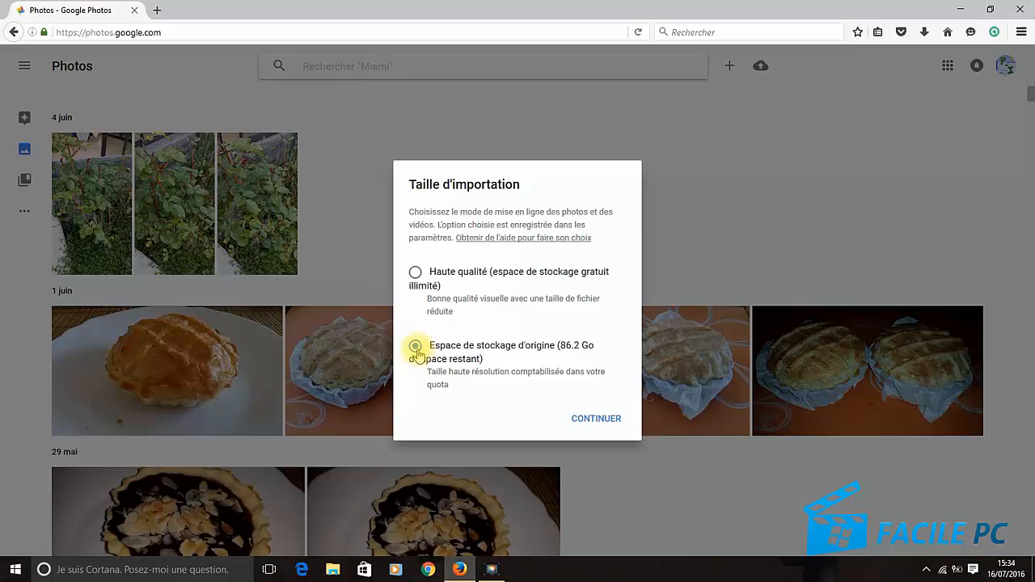
left_click(596, 419)
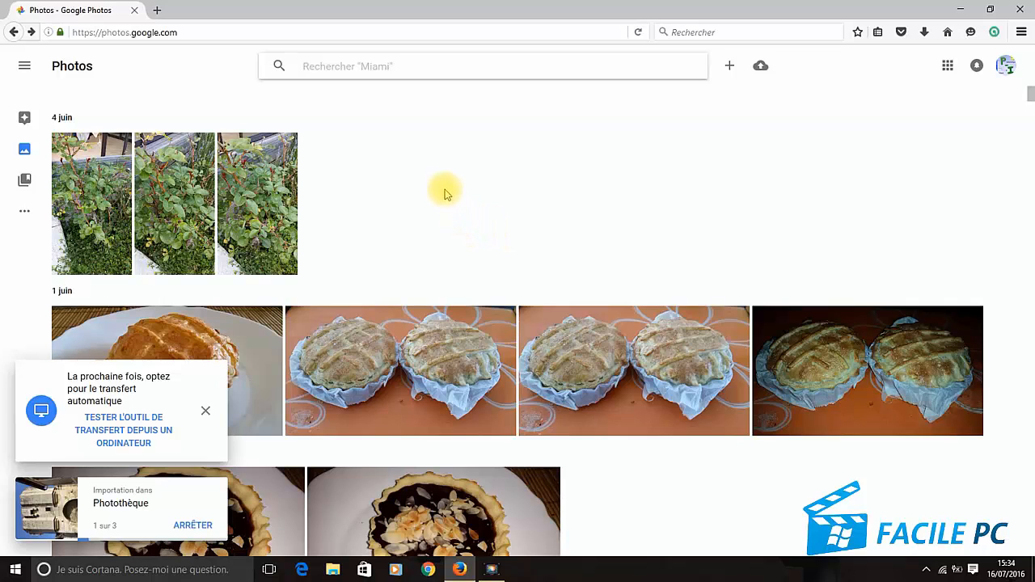
- Move the dark photo of the two pies, last in the 1 juin group, to the trash
mouse_move(54, 121)
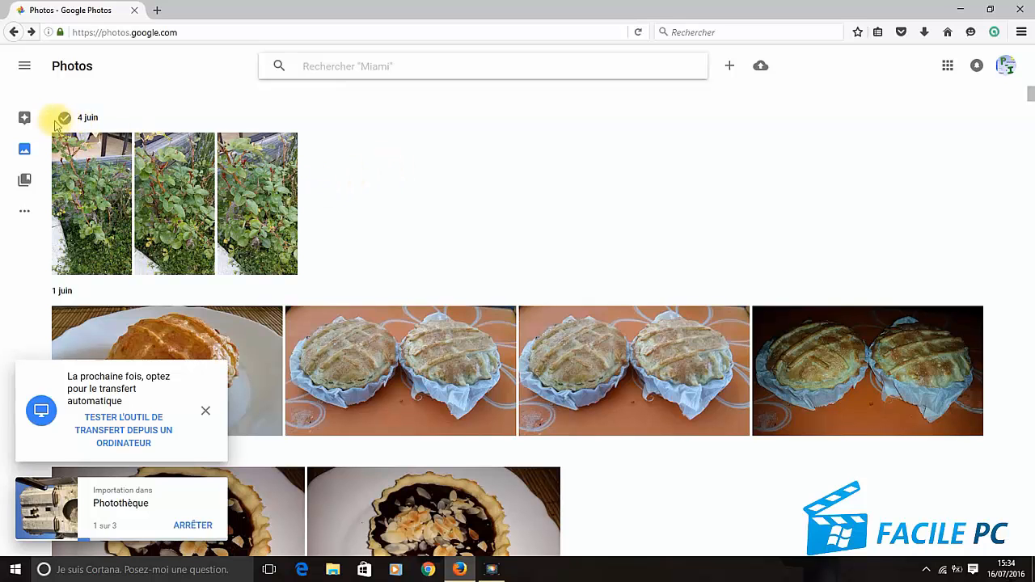
scroll(358, 203, "down", 3)
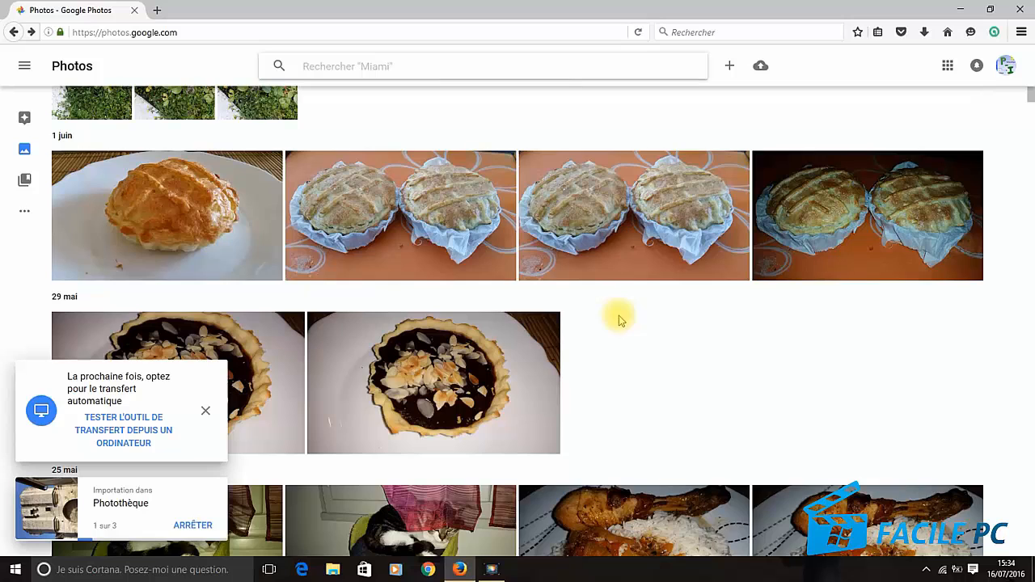
scroll(618, 319, "up", 3)
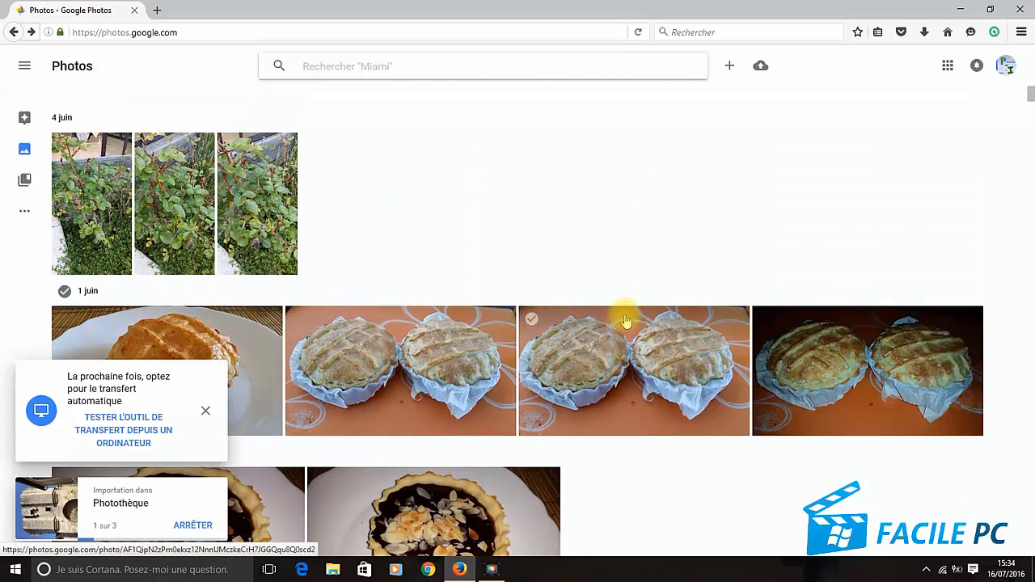
left_click(764, 321)
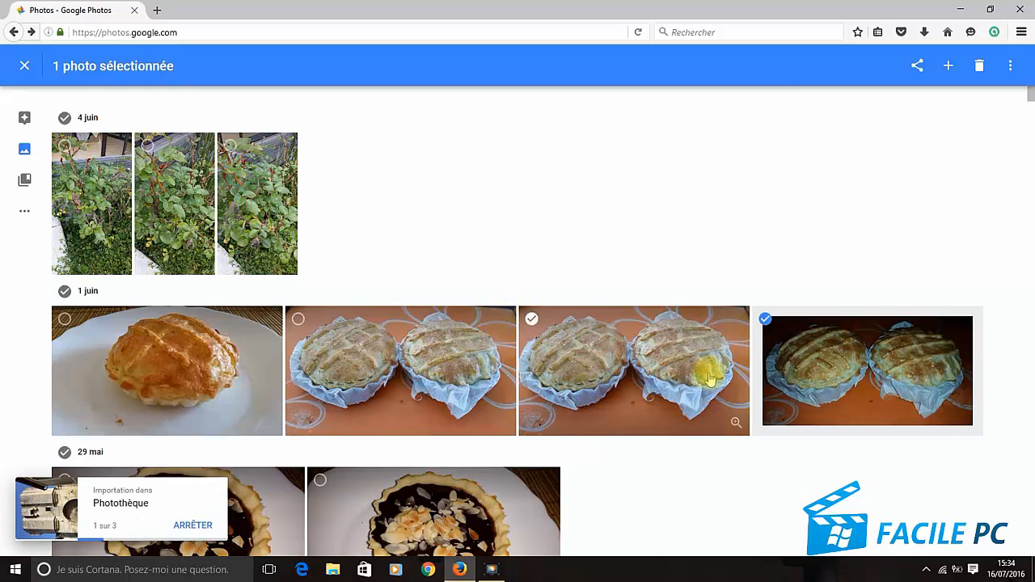
left_click(979, 67)
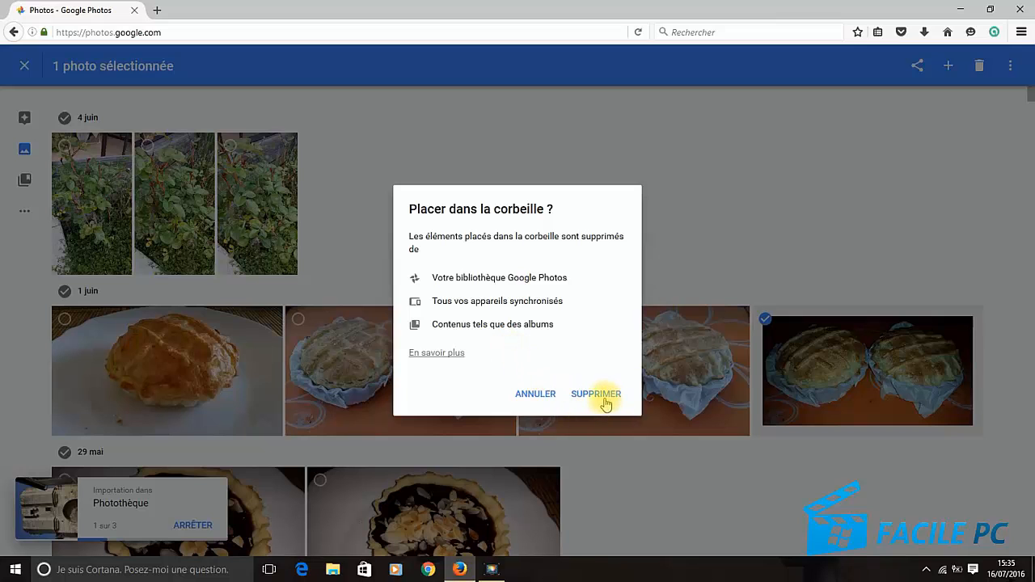
left_click(605, 397)
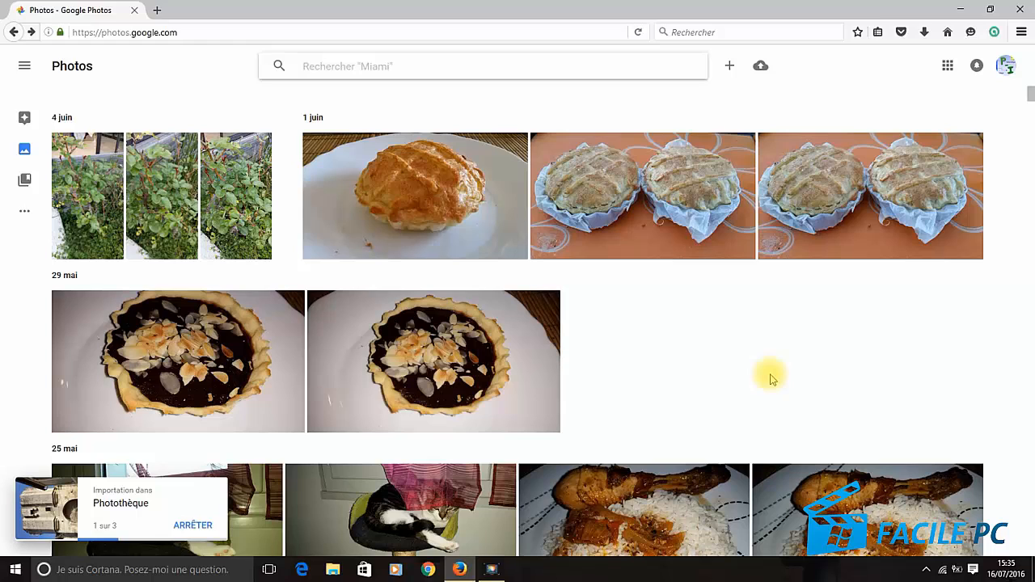
- Permanently delete the dark pie photo from the Corbeille
left_click(24, 216)
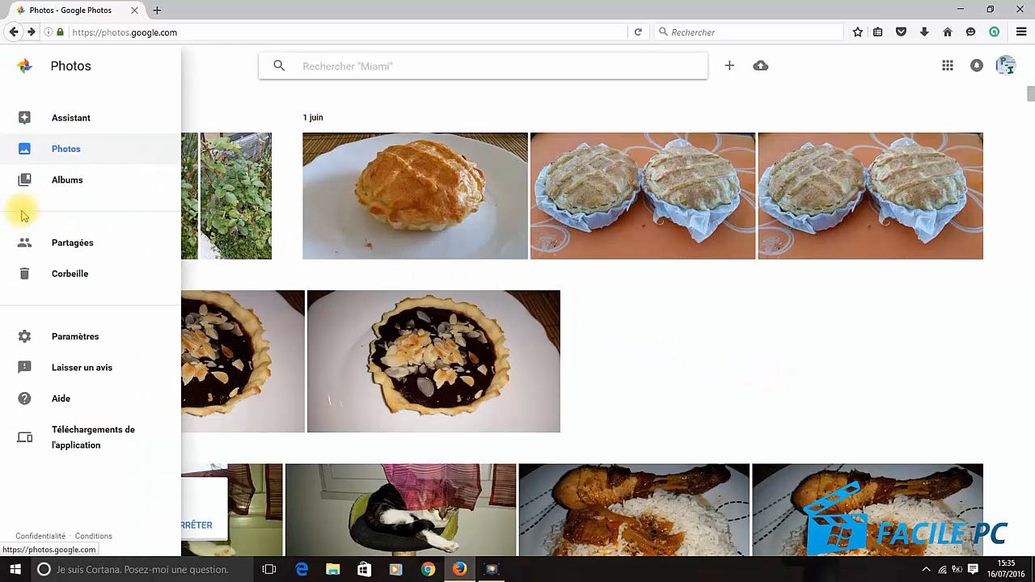
left_click(52, 275)
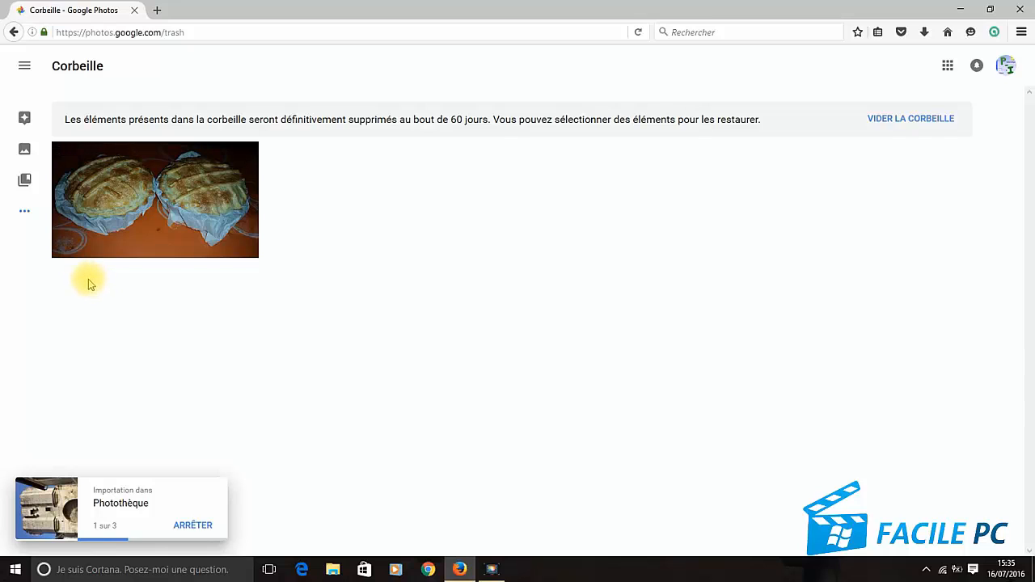
left_click(64, 157)
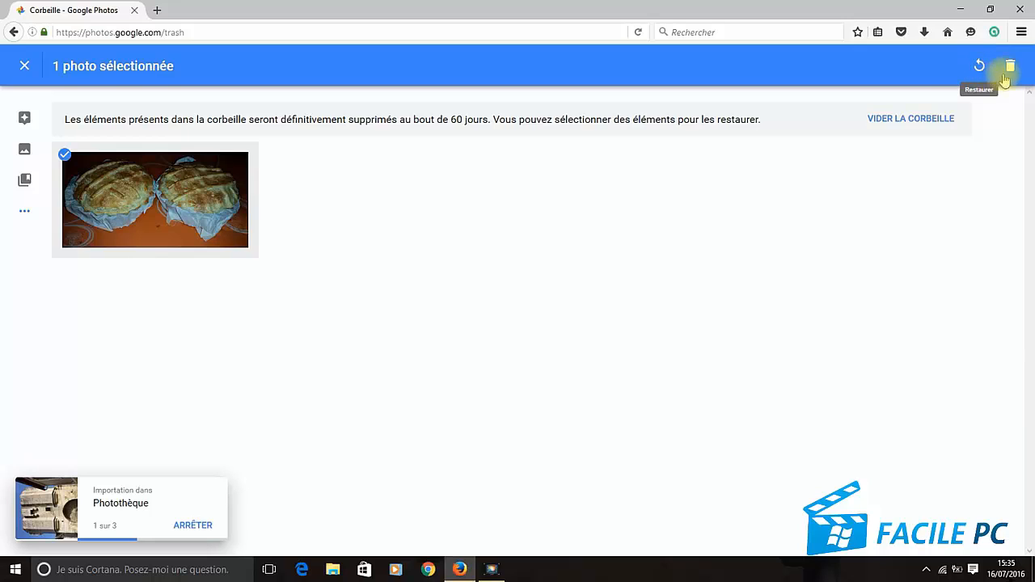
left_click(1011, 68)
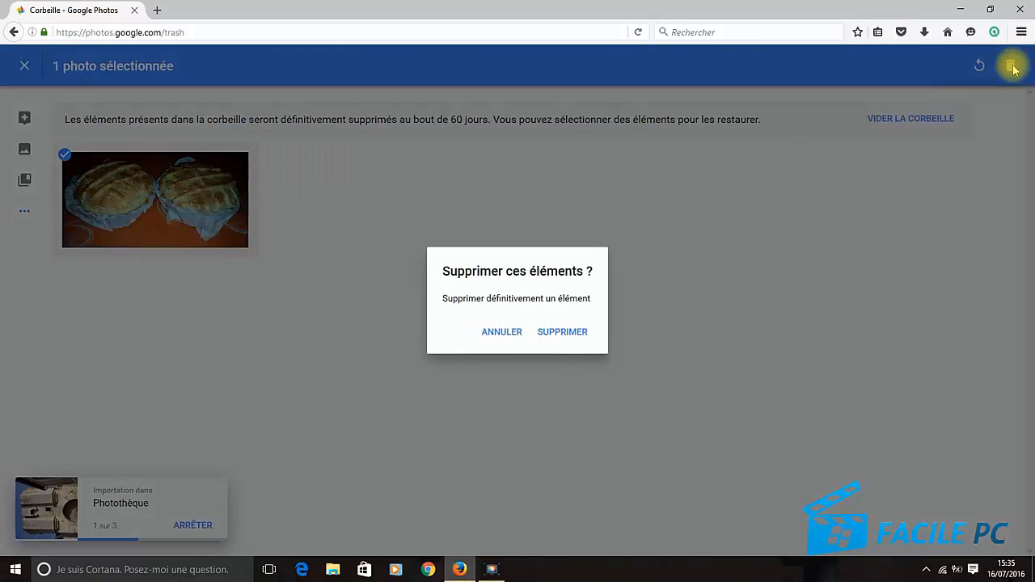
left_click(570, 332)
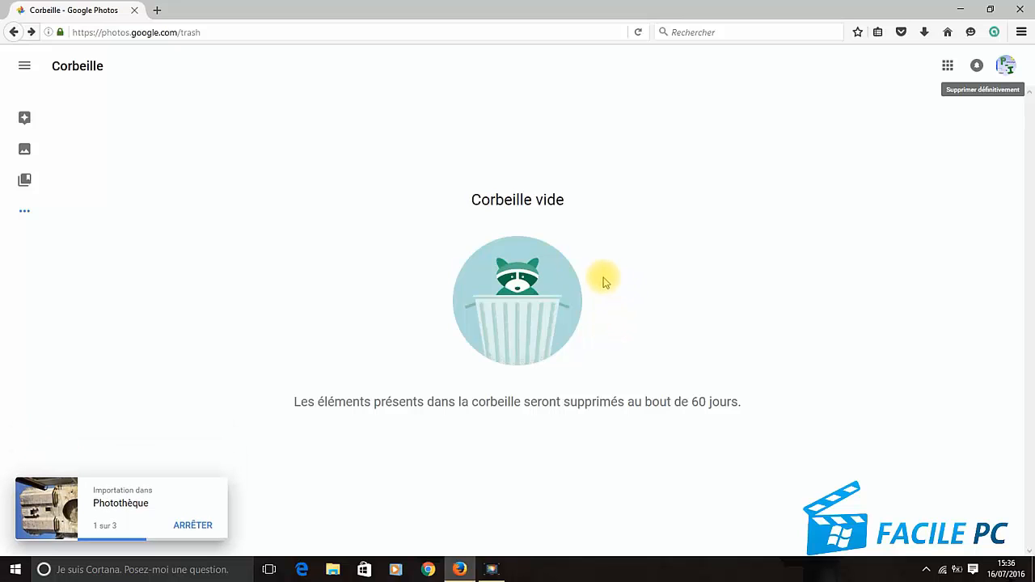
- Create an animation from the two chocolate tart photos of 29 mai and return to the photo library
left_click(26, 152)
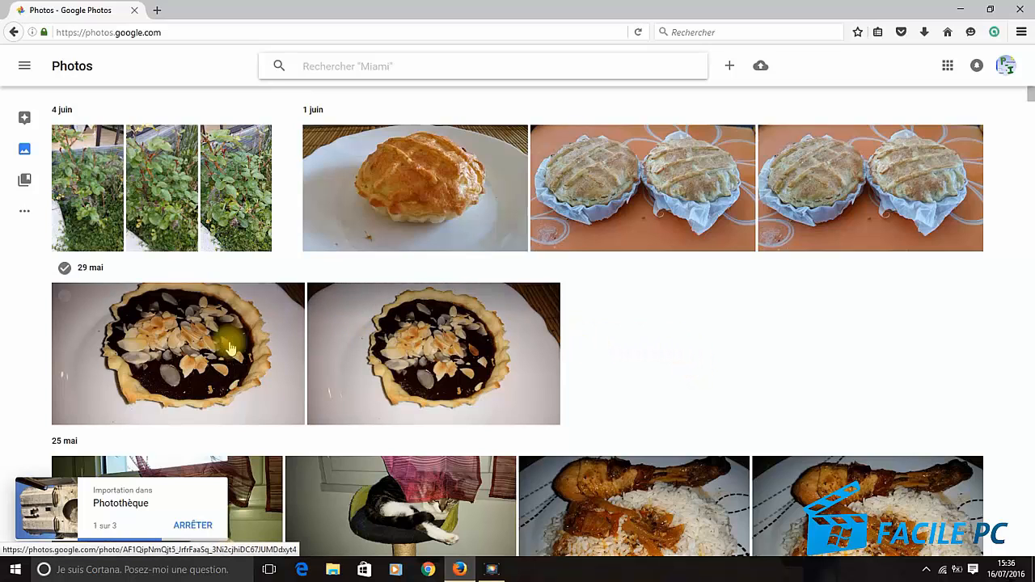
left_click(66, 299)
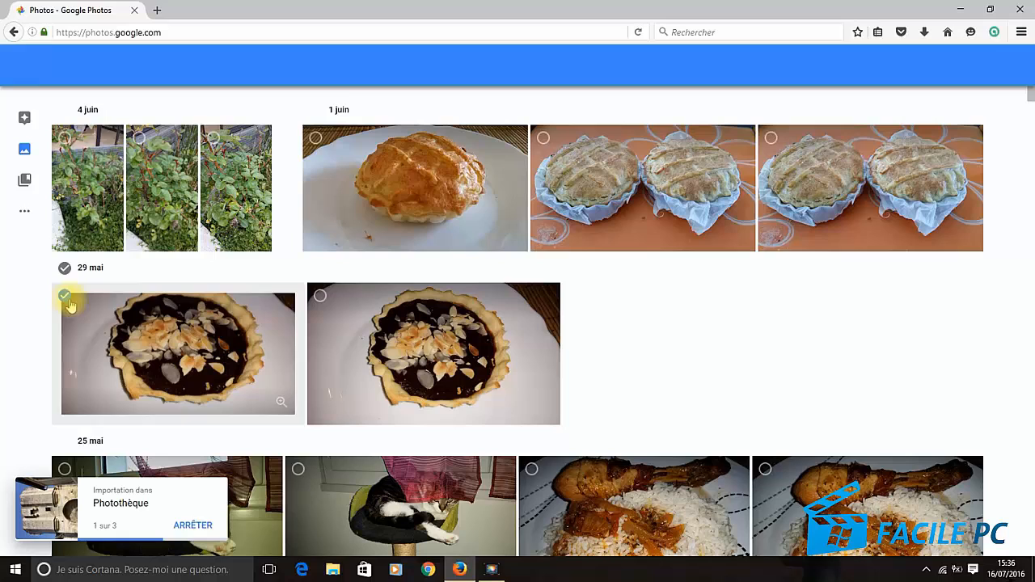
left_click(319, 296)
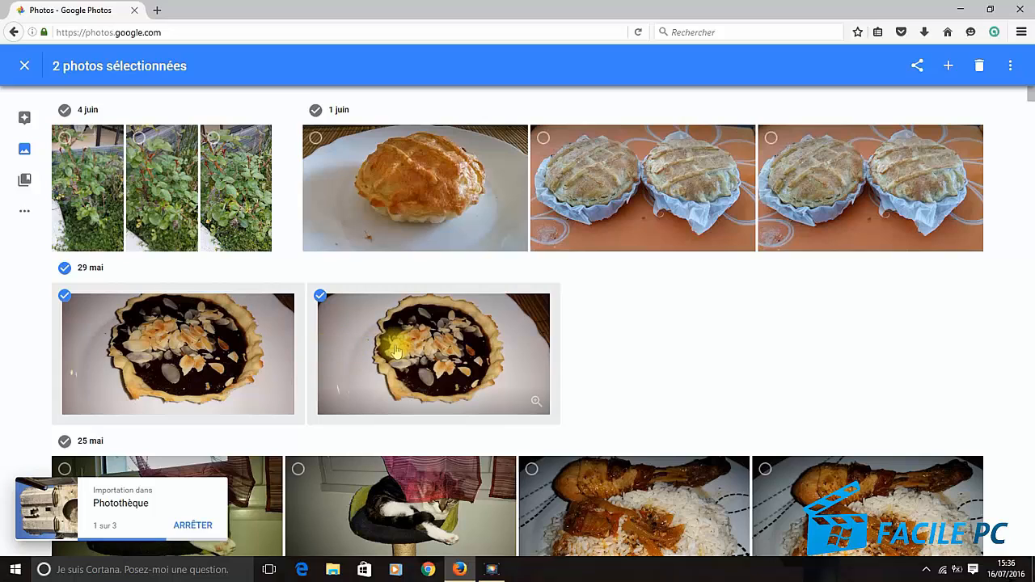
left_click(949, 68)
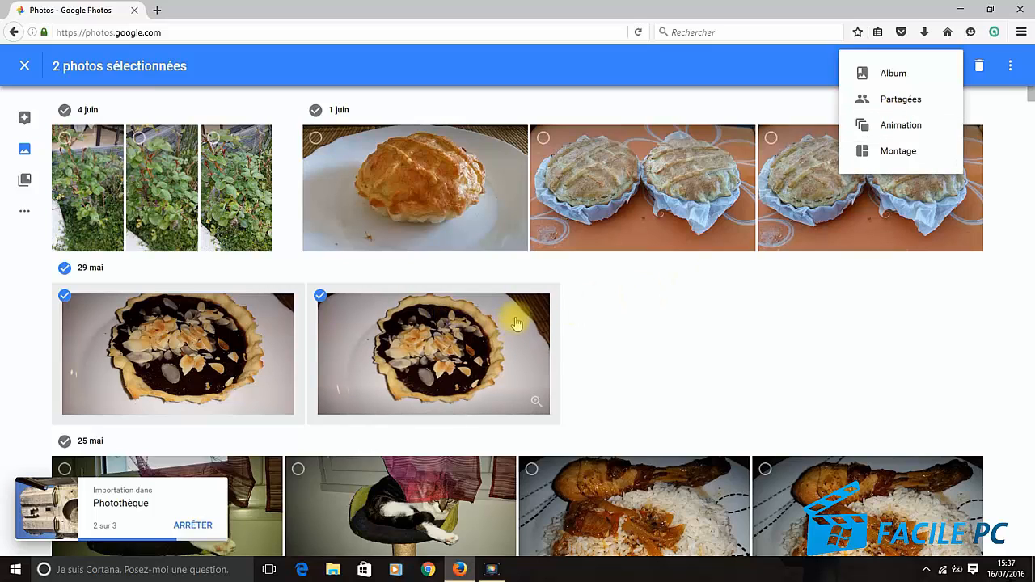
left_click(902, 126)
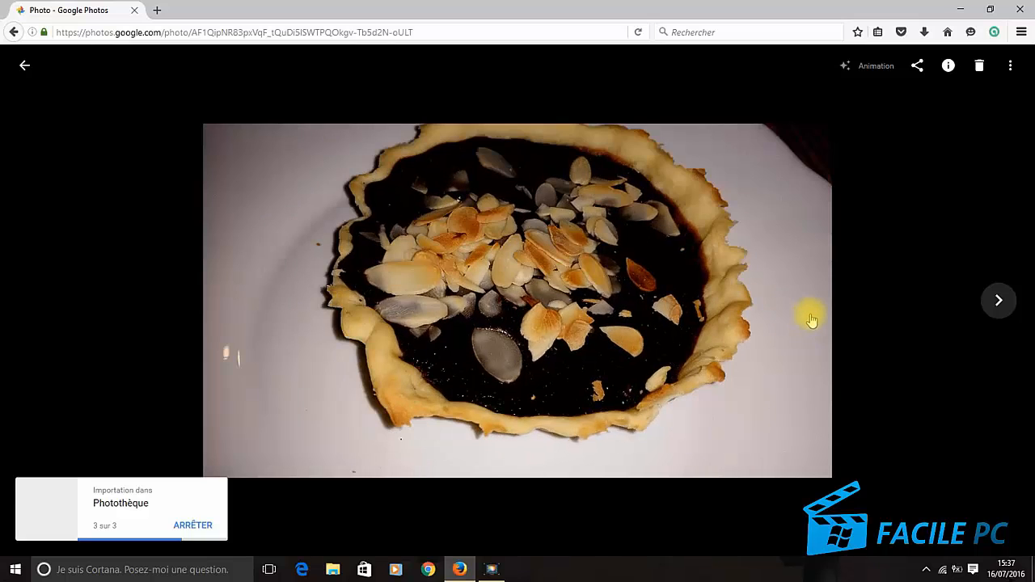
left_click(27, 69)
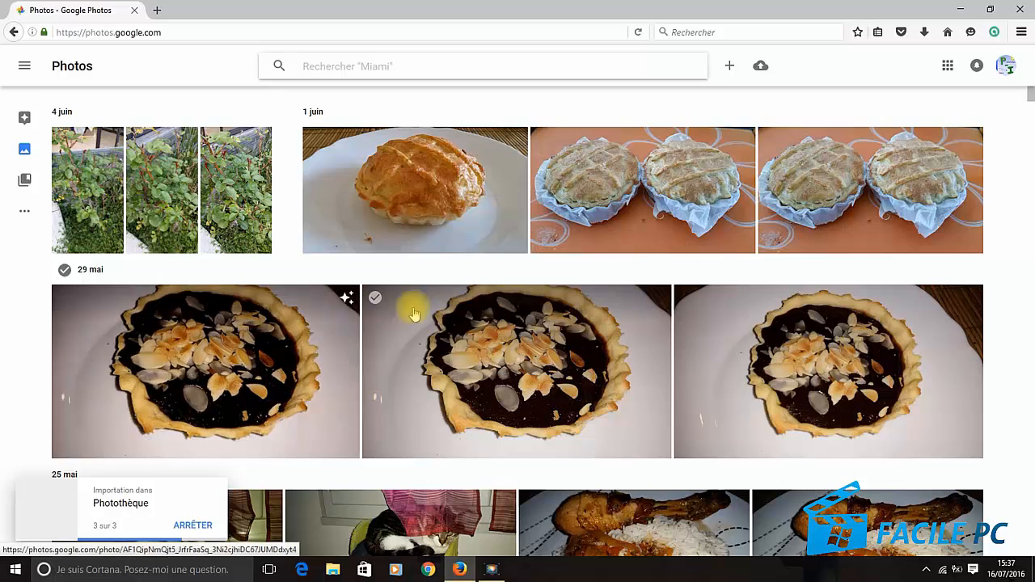
- Create a new album titled "Cuisine" from the two original chocolate tart photos of 29 mai
left_click(376, 297)
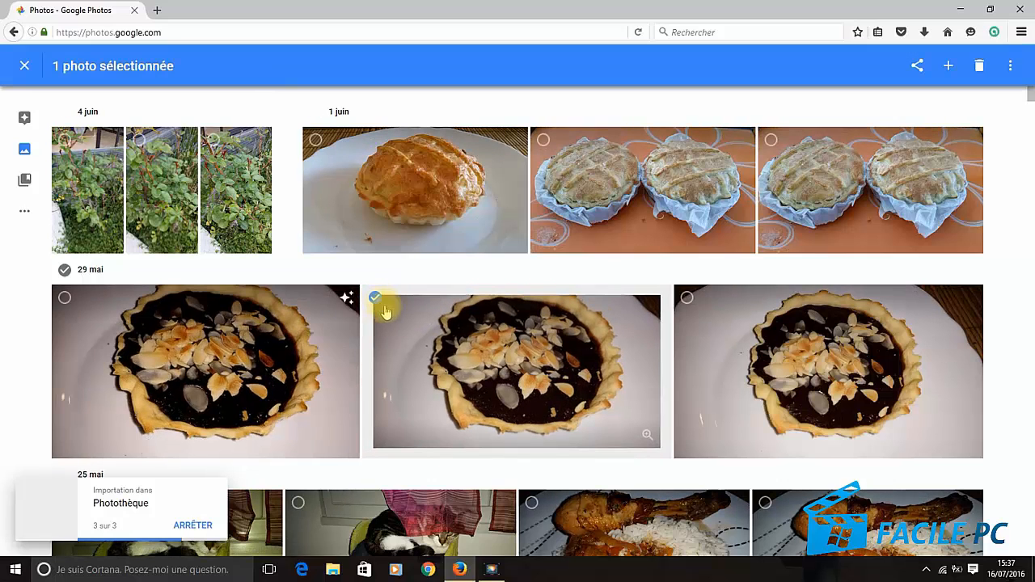
left_click(687, 298)
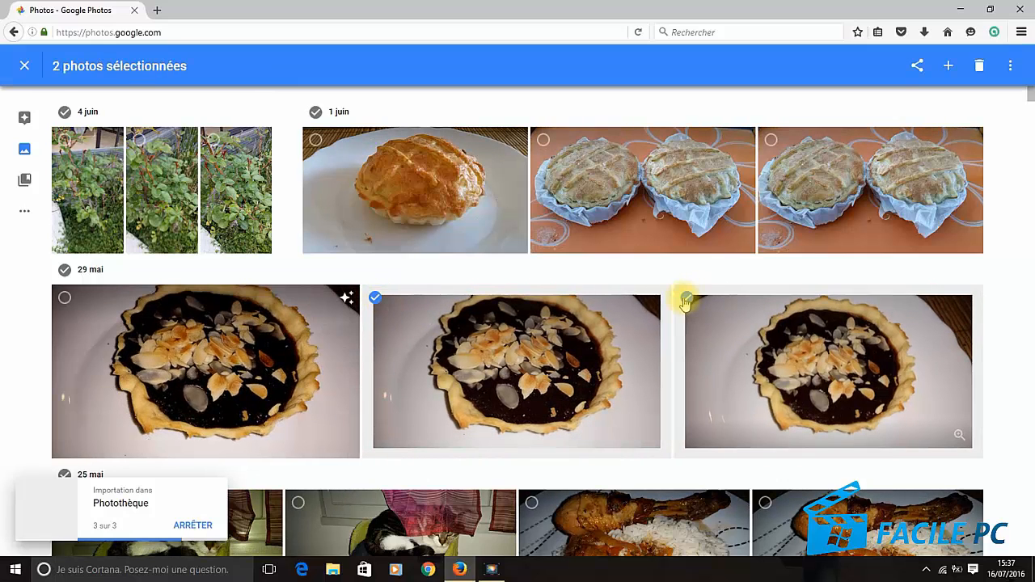
left_click(947, 68)
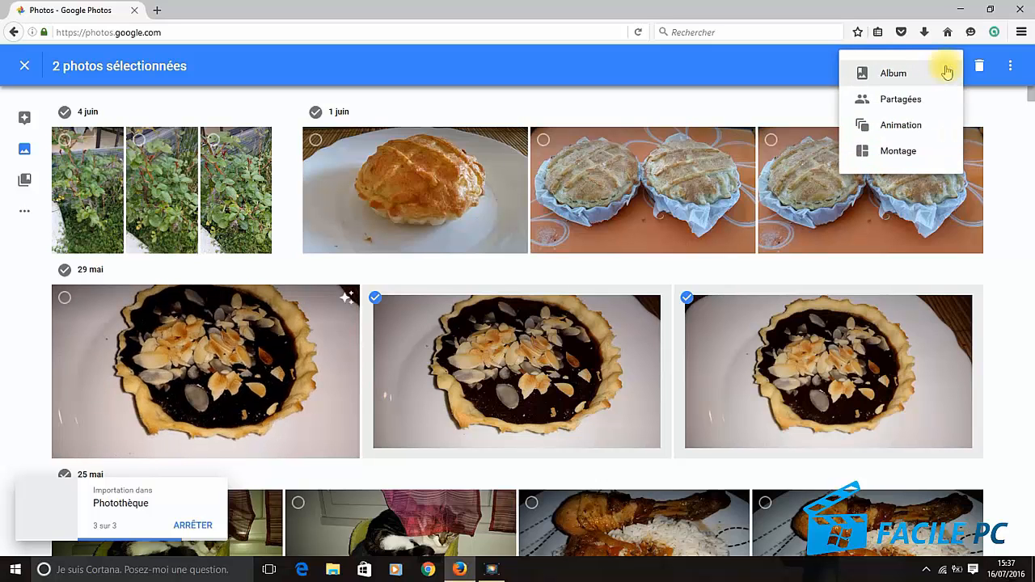
left_click(873, 76)
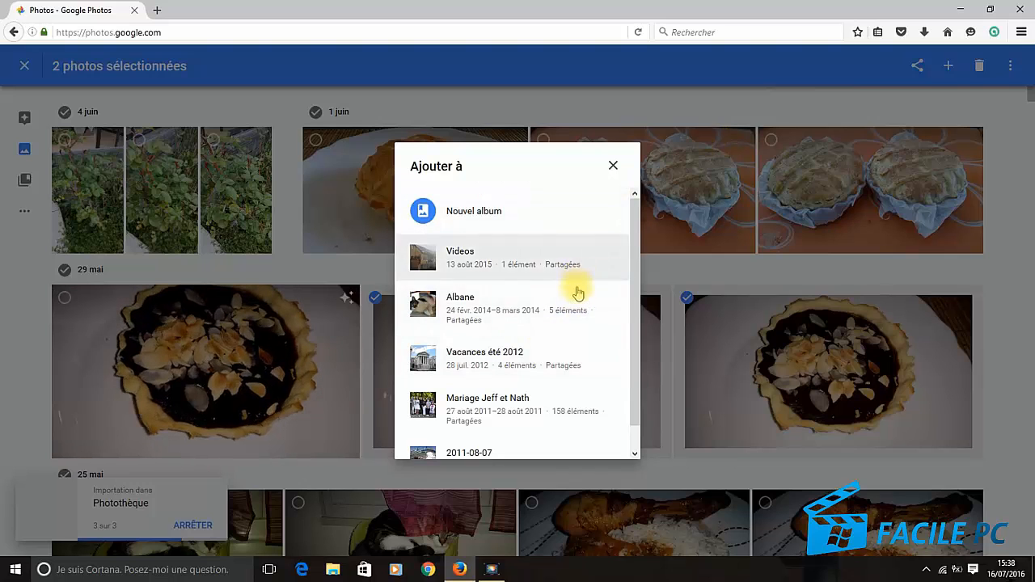
left_click(474, 220)
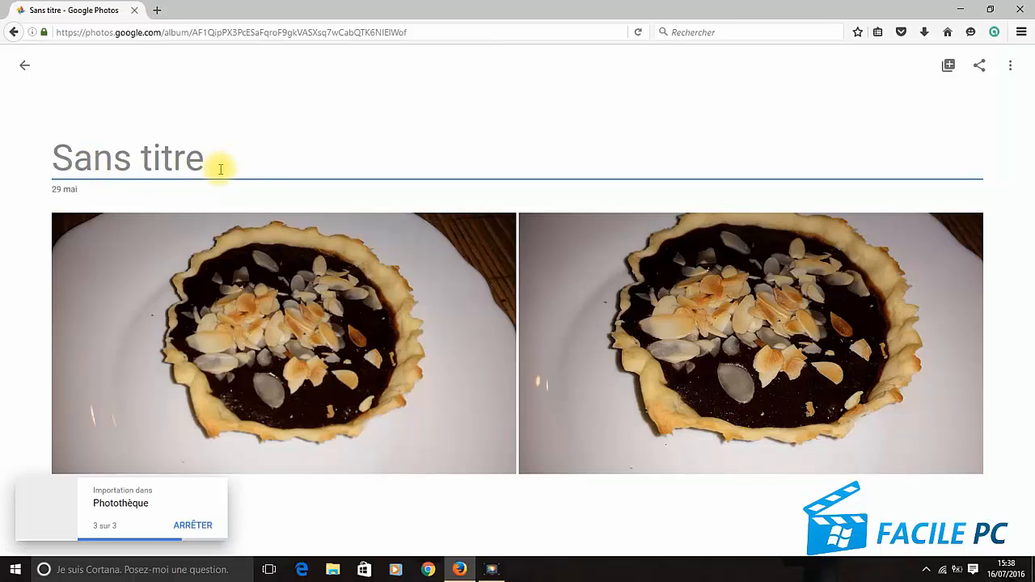
type("Cuisine")
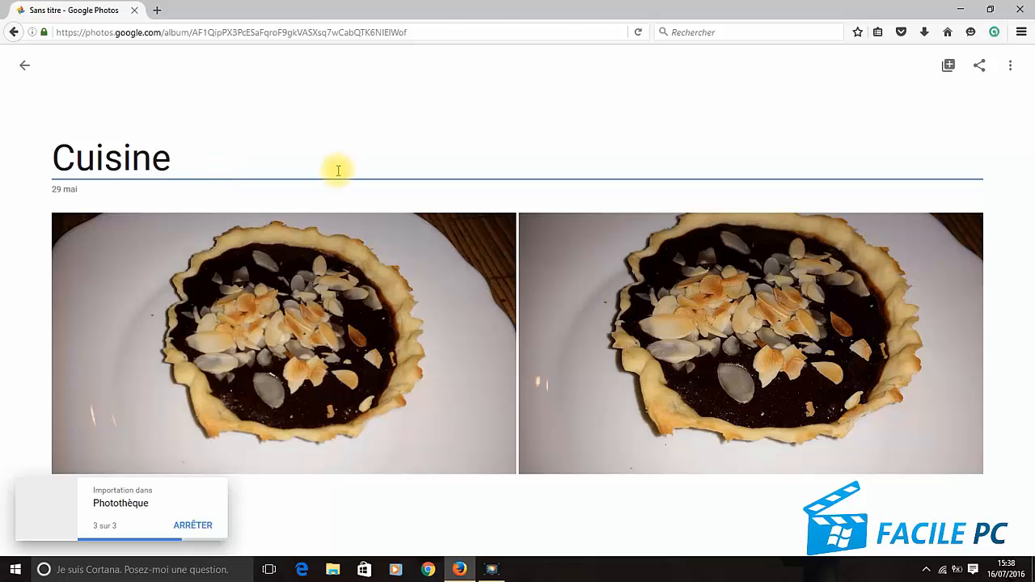
- Confirm the album title "Cuisine" and go back to the main photo library
key("Return")
left_click(25, 65)
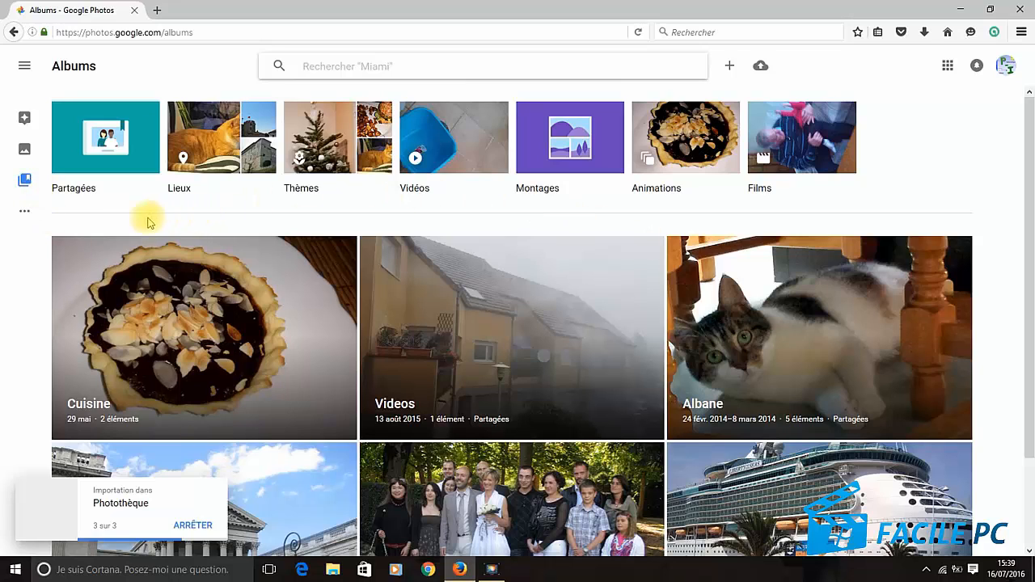
left_click(24, 153)
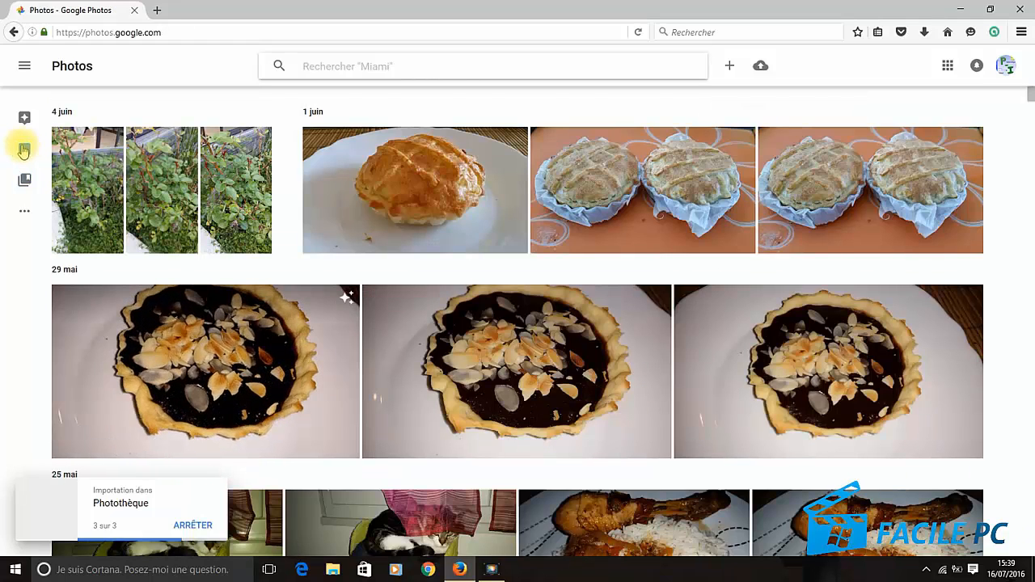
- Create a montage from the last 4 juin plant photo, the first two 1 juin photos and the middle 29 mai tart photo
left_click(212, 141)
left_click(316, 143)
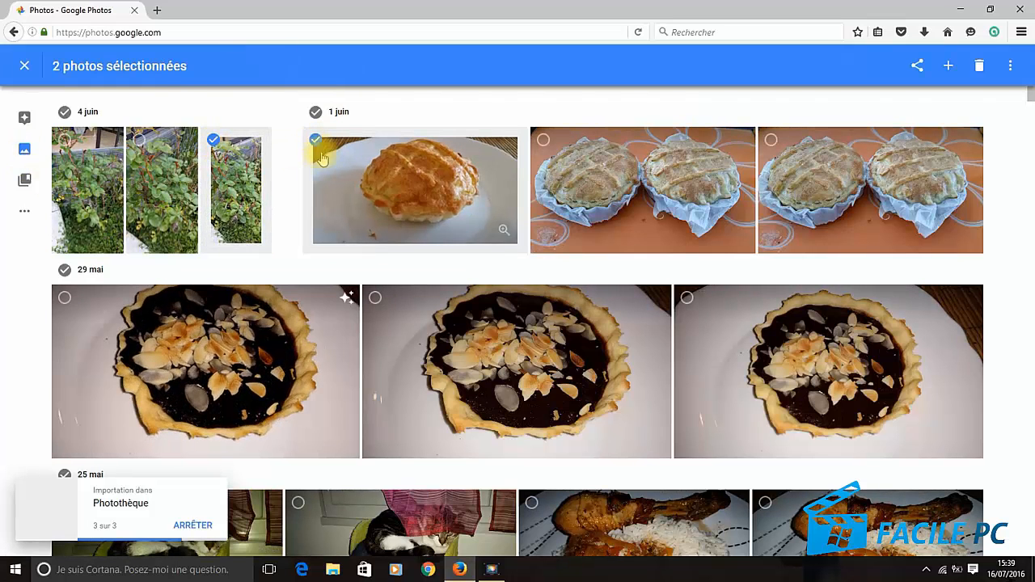
left_click(375, 297)
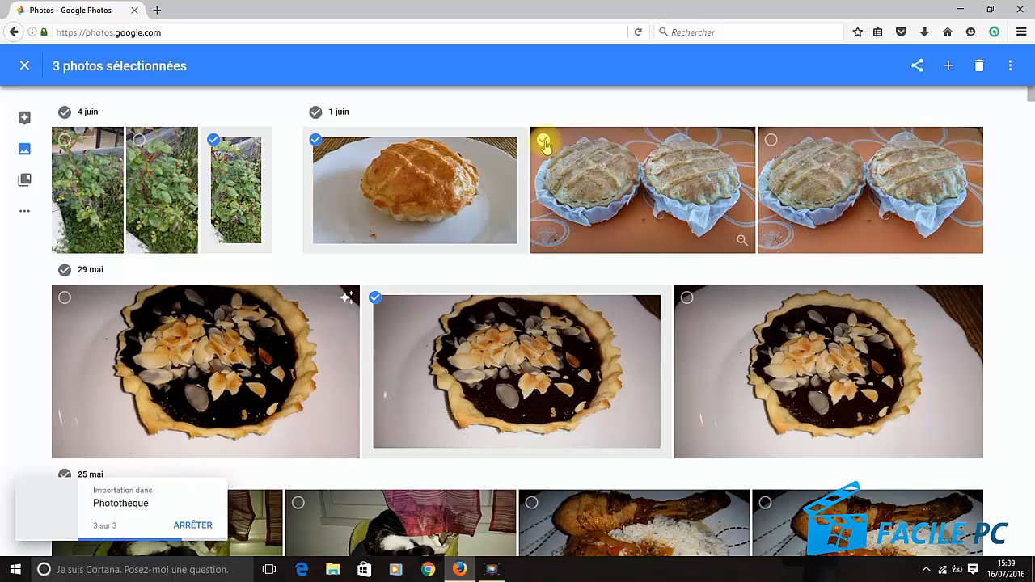
left_click(544, 144)
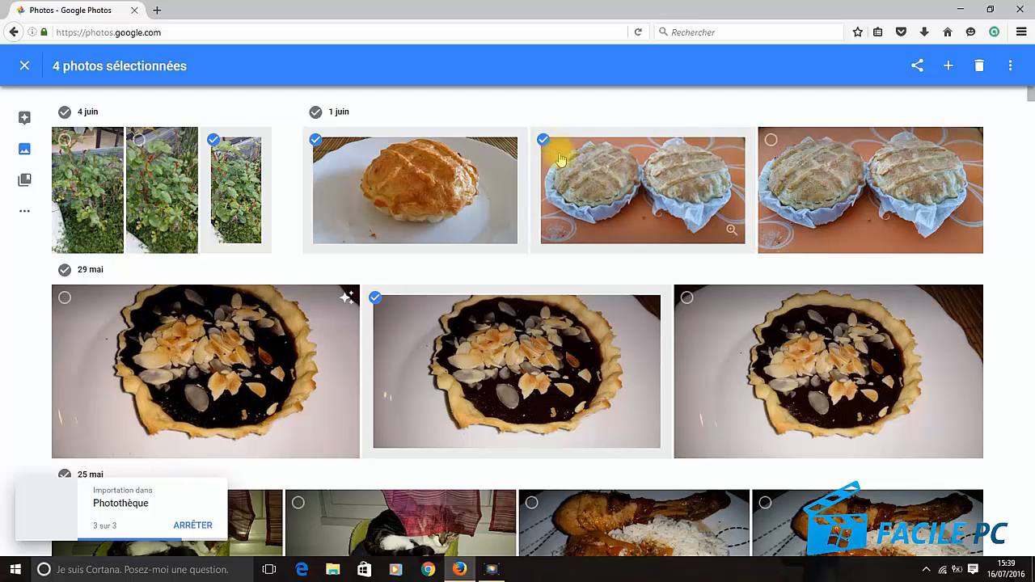
left_click(947, 65)
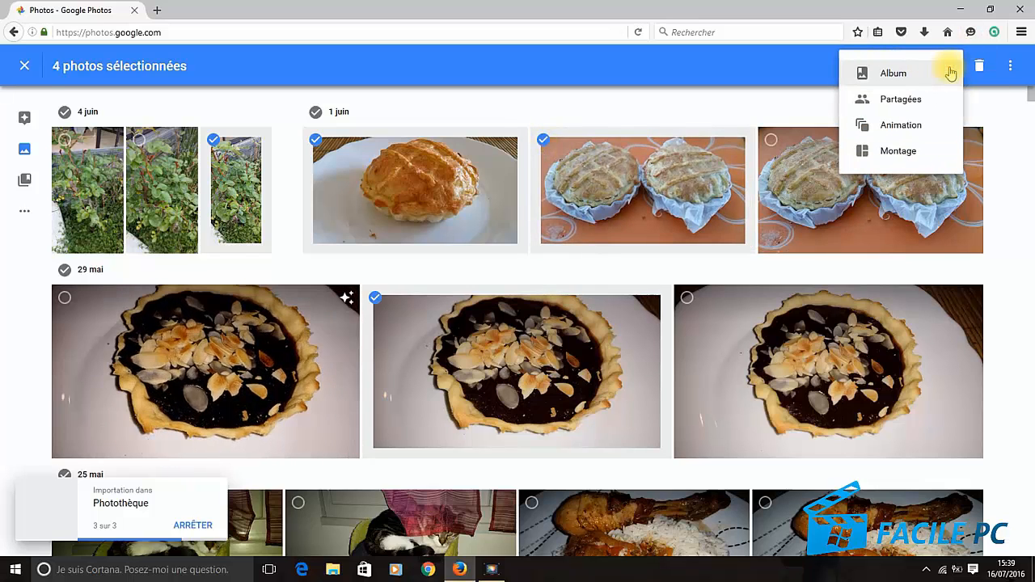
left_click(897, 156)
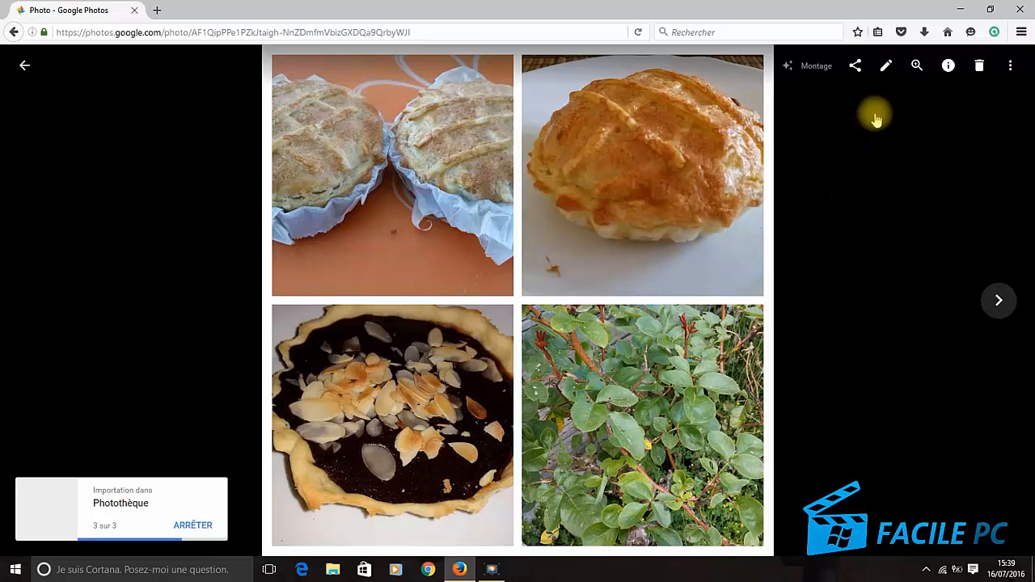
- Open the montage for editing and slightly increase its Lumière setting
left_click(887, 69)
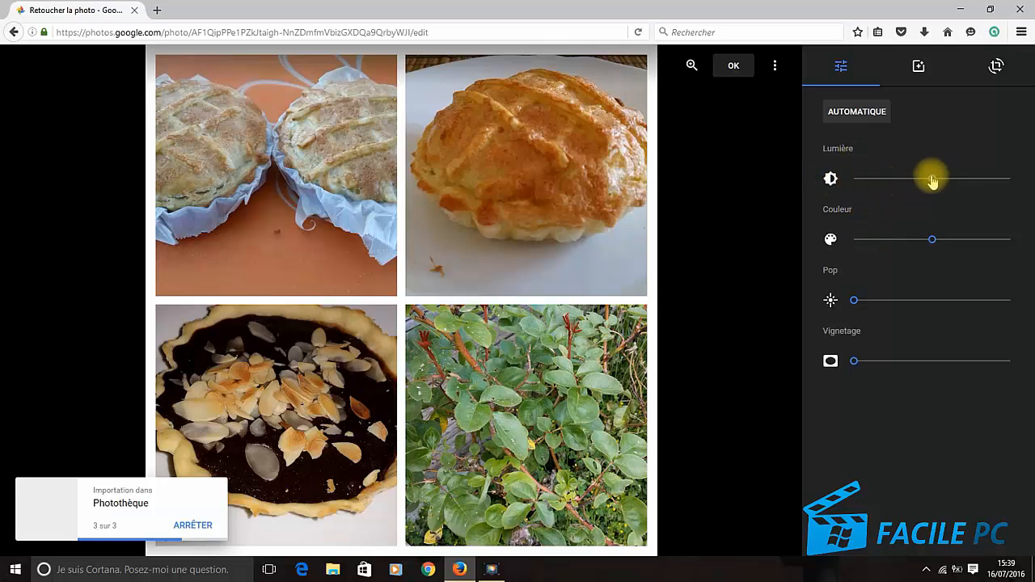
mouse_move(933, 181)
left_mouse_down()
mouse_move(882, 179)
mouse_move(987, 181)
mouse_move(947, 179)
left_mouse_up()
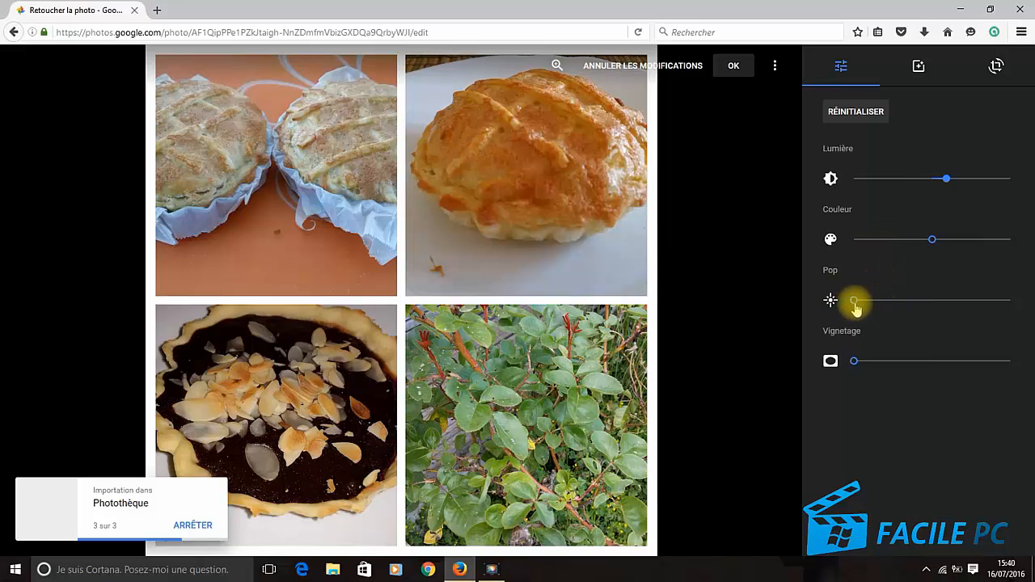
- Try out the Pop and Vignetage adjustments on the montage and return both to their minimum
mouse_move(856, 305)
left_mouse_down()
mouse_move(952, 303)
mouse_move(850, 305)
left_mouse_up()
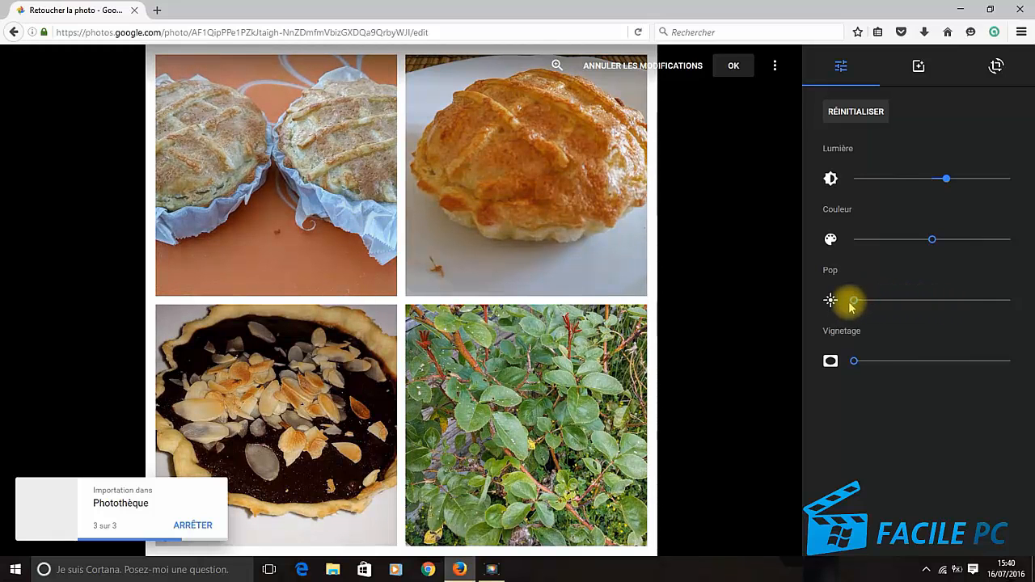
left_click_drag(855, 365, 927, 361)
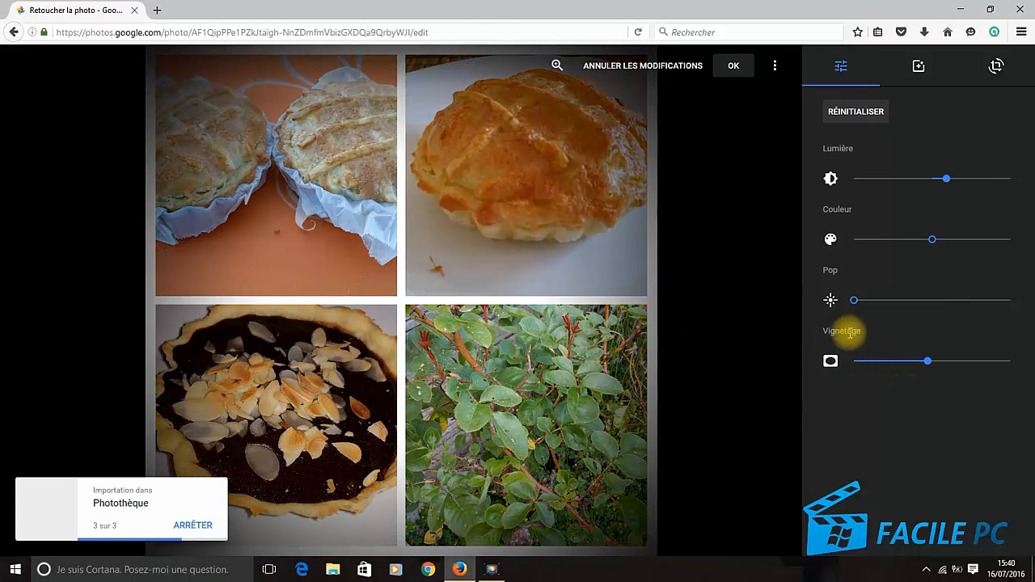
left_click_drag(926, 362, 853, 362)
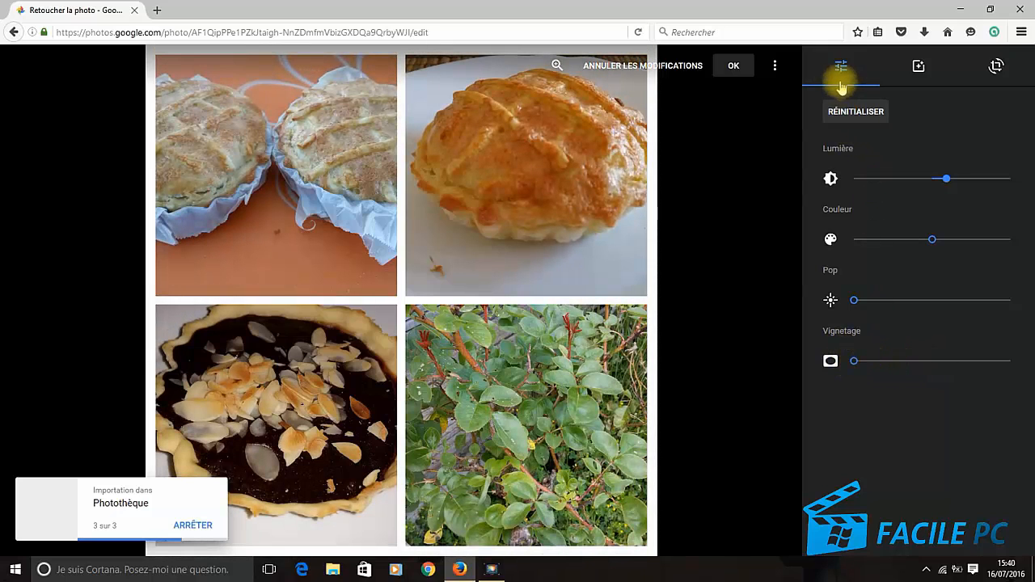
- Try the Mimas filter on the montage and apply the Triton filter instead
left_click(919, 69)
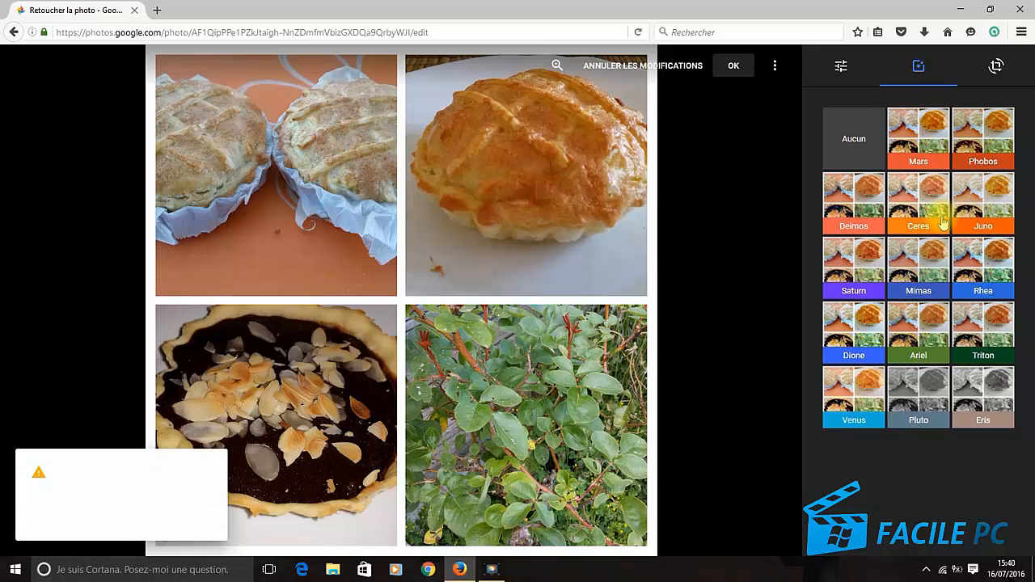
left_click(918, 262)
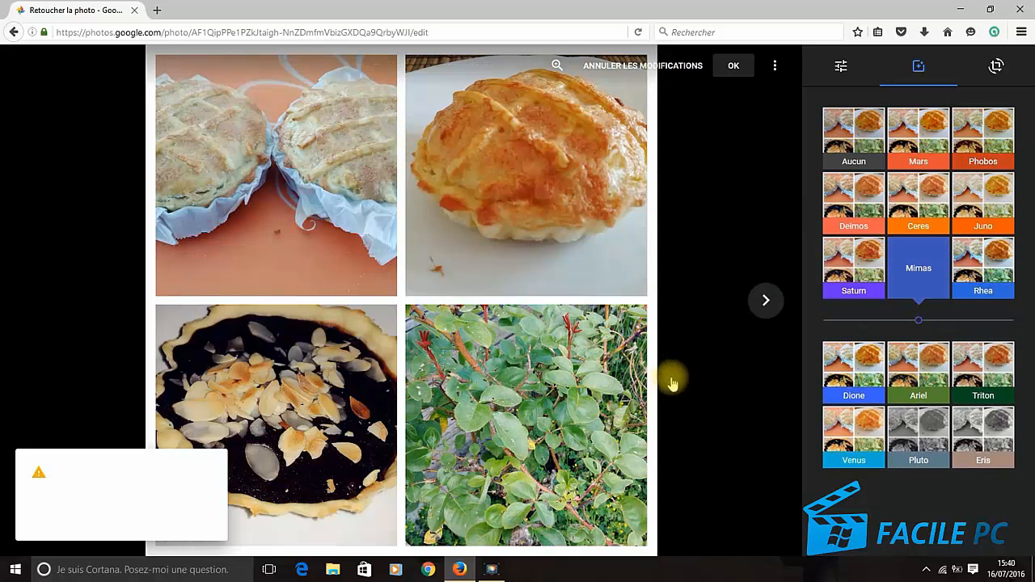
left_click(968, 386)
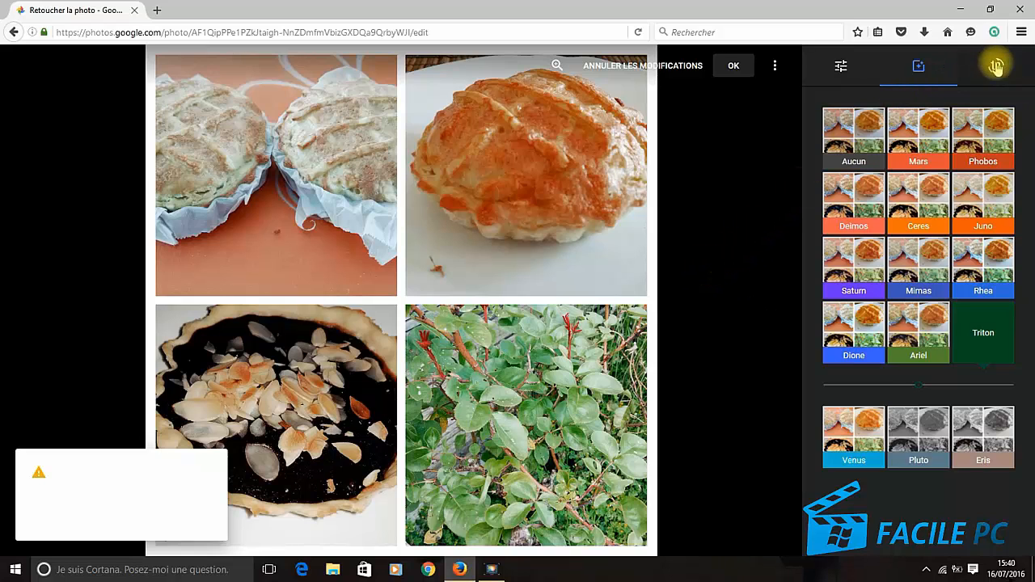
- Crop the montage to the central area where its four pictures meet, save the edits and return to the photo library
left_click(995, 67)
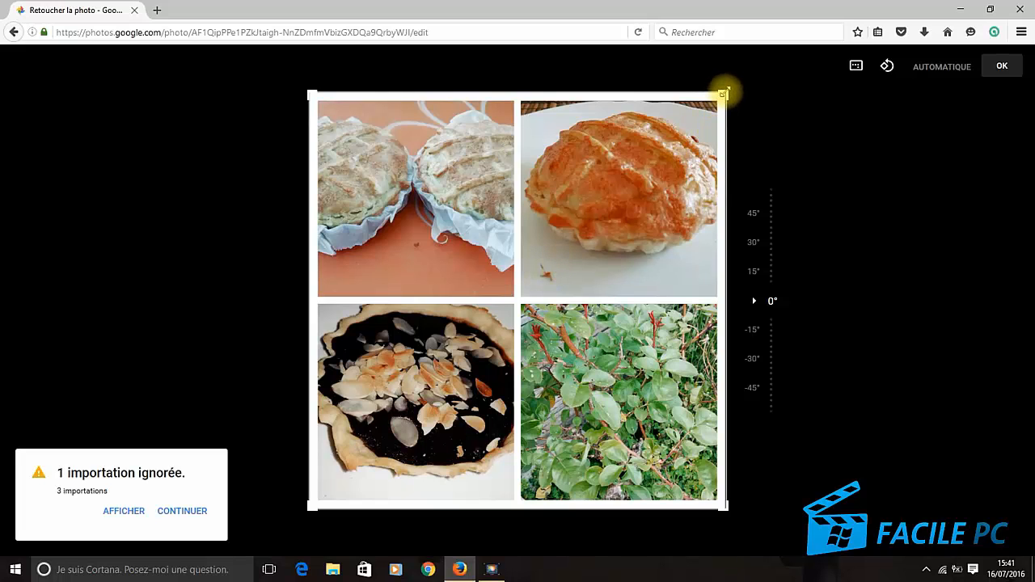
left_click_drag(722, 94, 584, 249)
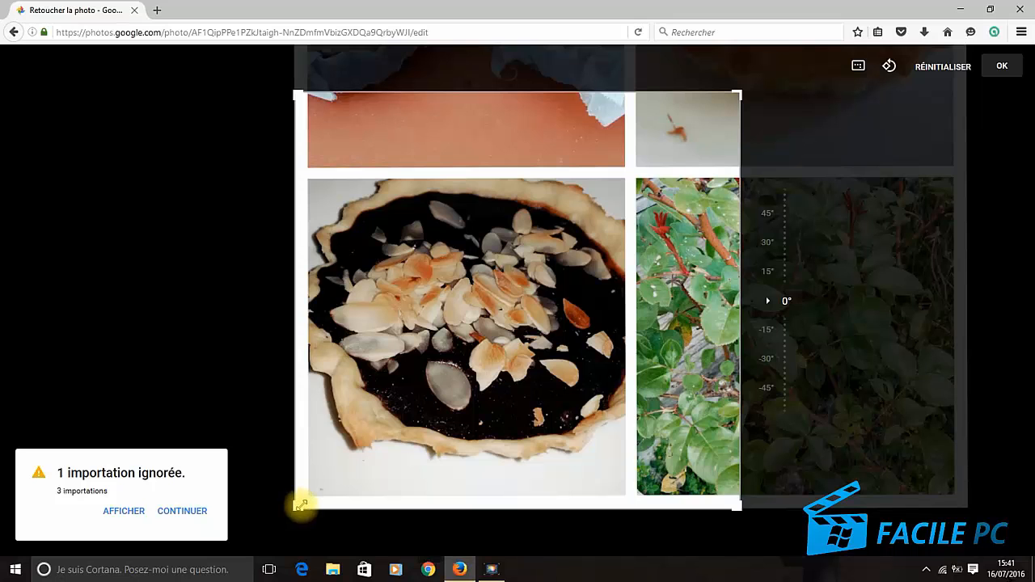
left_click_drag(299, 505, 566, 281)
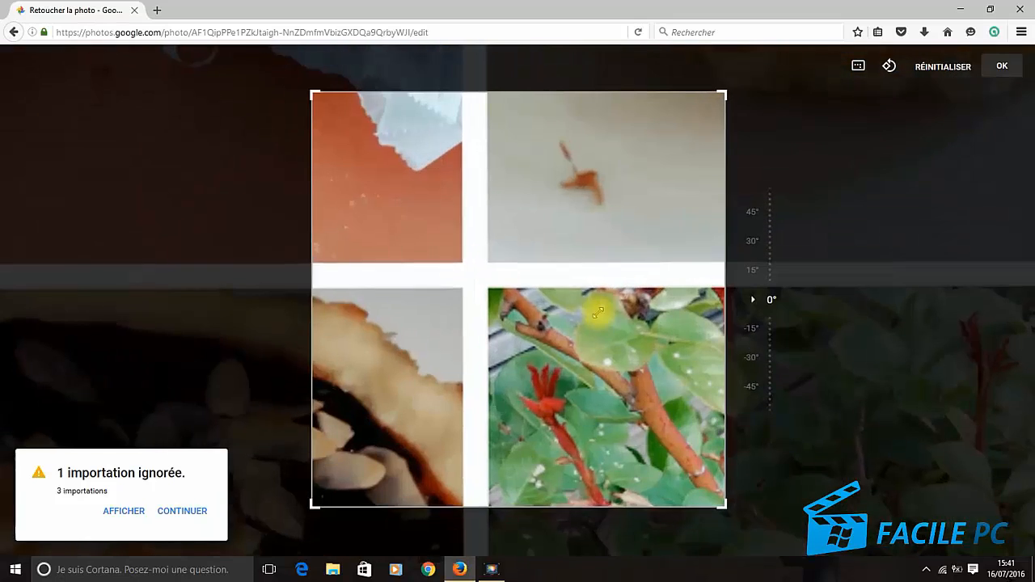
mouse_move(722, 97)
left_mouse_down()
mouse_move(755, 57)
mouse_move(687, 152)
mouse_move(720, 93)
left_mouse_up()
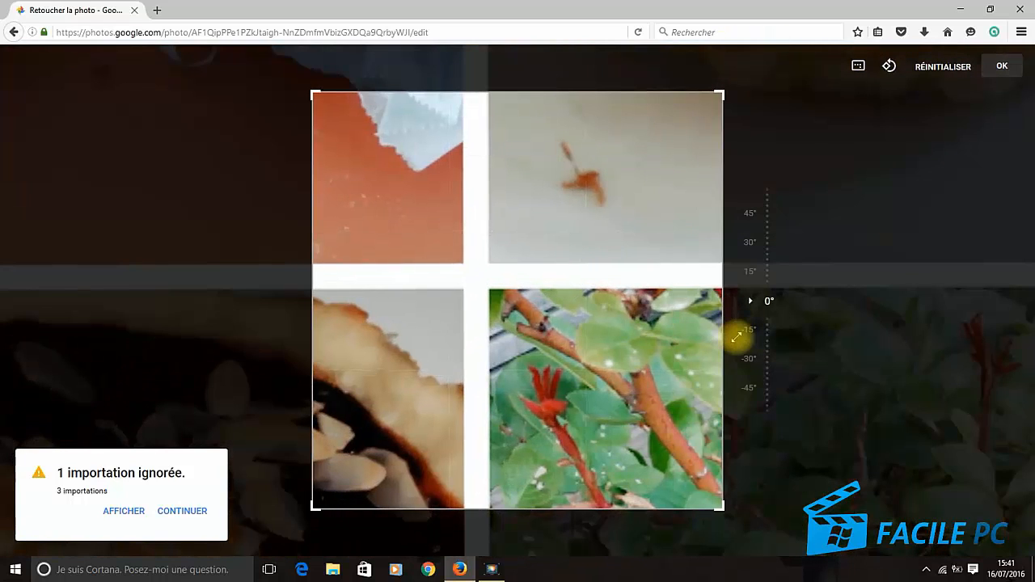
left_click(1001, 67)
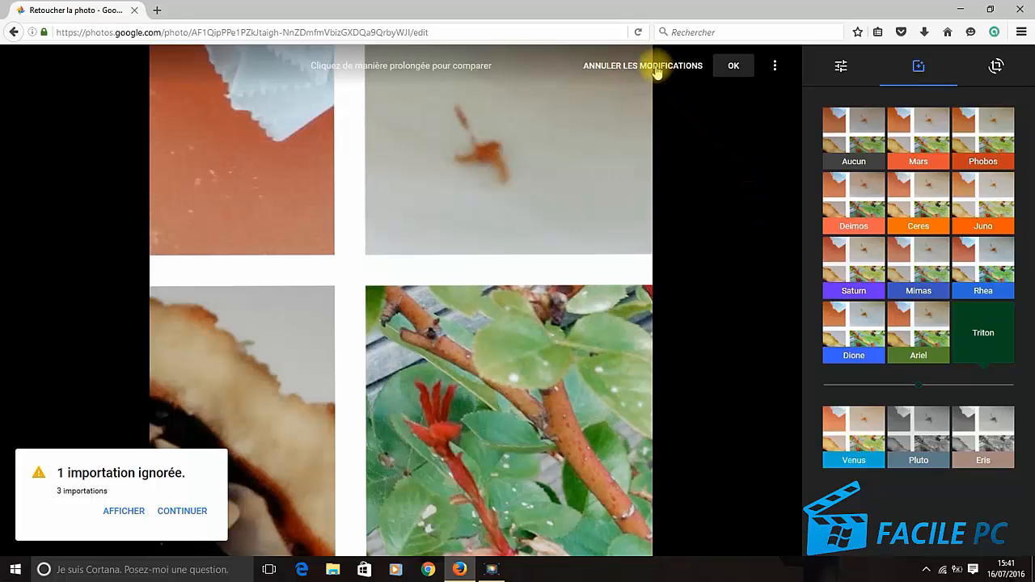
left_click(733, 68)
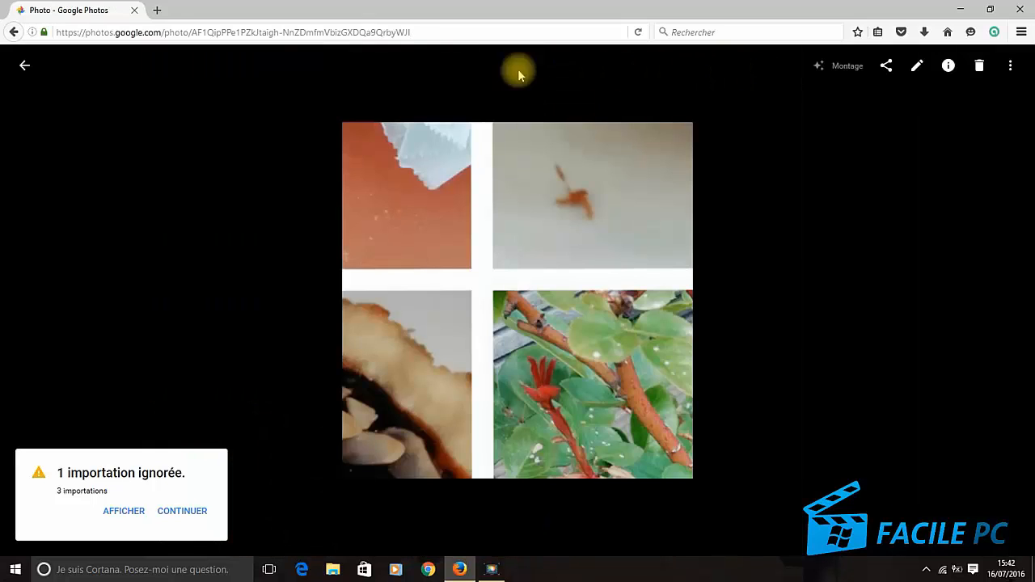
left_click(25, 68)
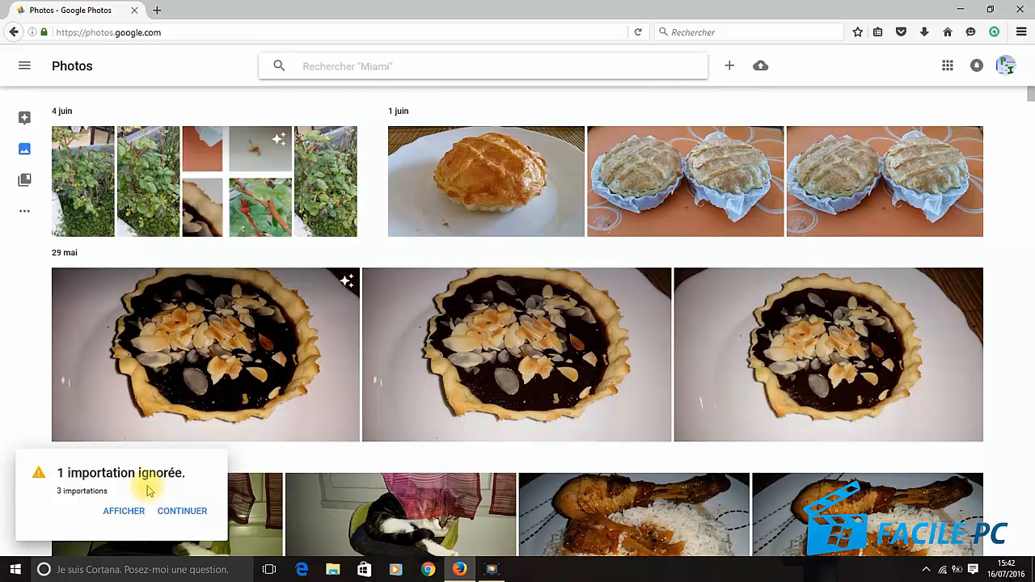
- Continue past the skipped import notice and dismiss the summary of imported items
left_click(182, 511)
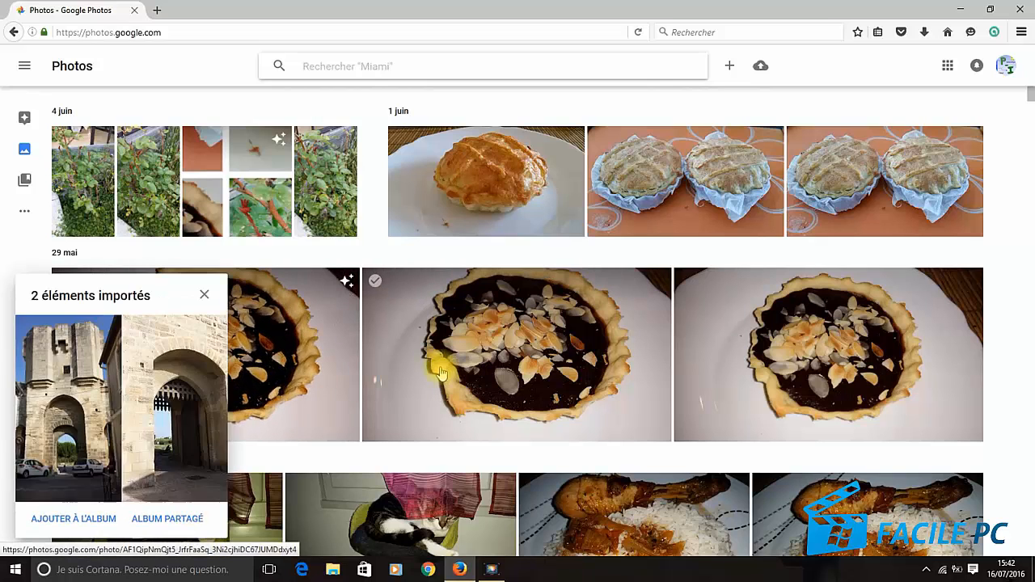
left_click(205, 297)
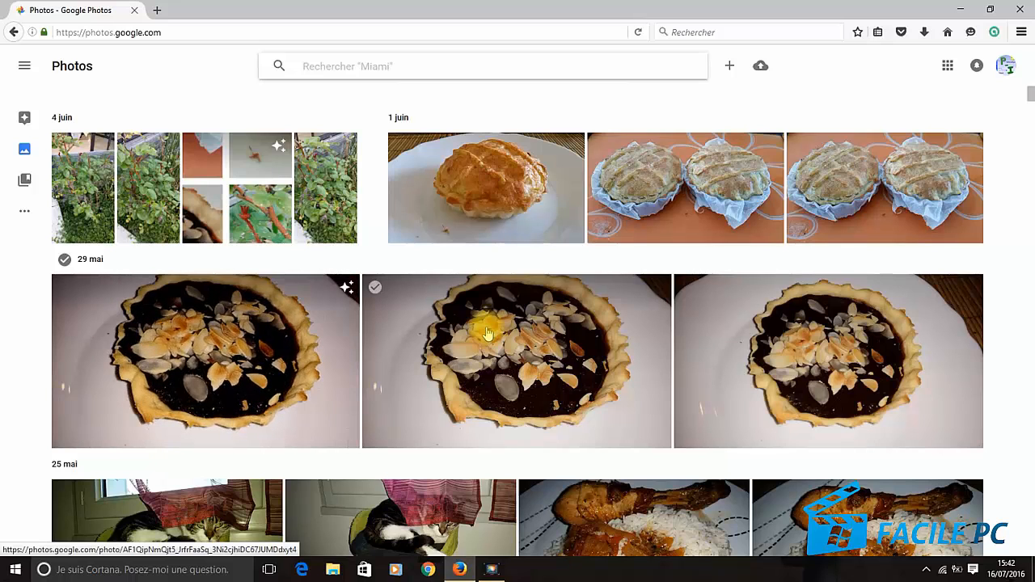
- Share the middle 29 mai tart photo and the single golden pie photo of 1 juin through a new link
left_click(374, 287)
left_click(401, 146)
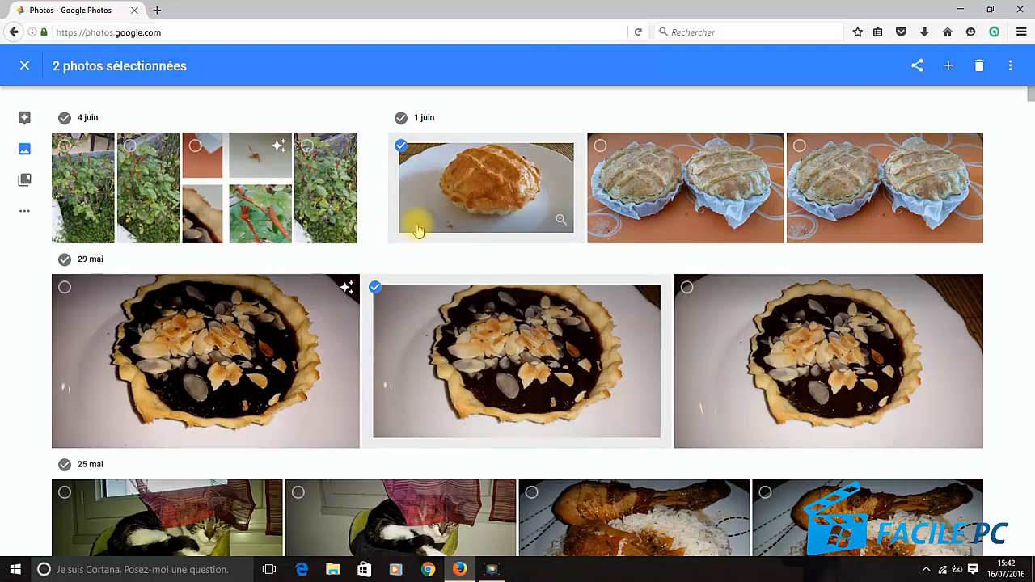
left_click(916, 69)
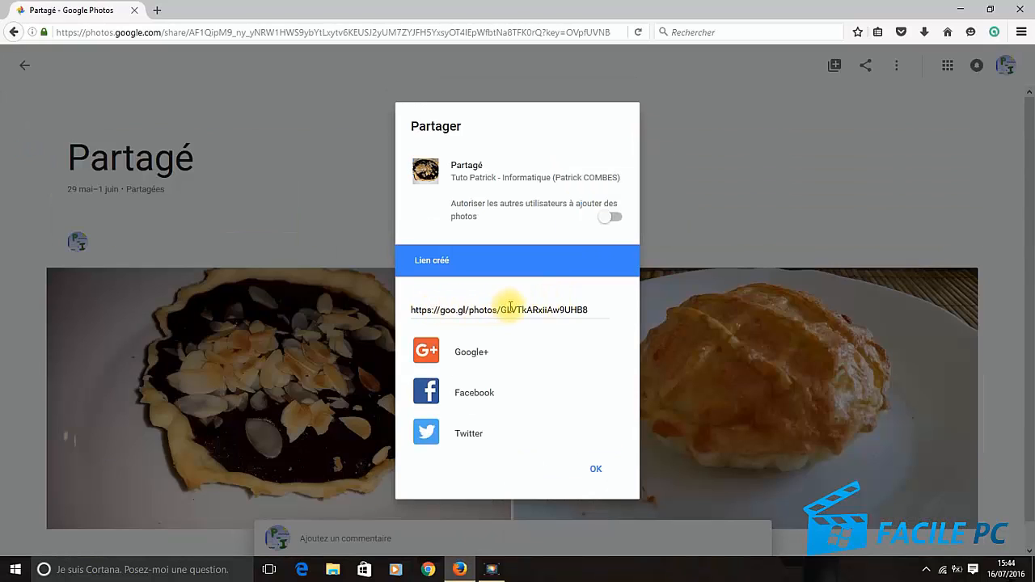
- Copy the created sharing link, close the sharing dialog and return to the photo library
left_click(510, 308)
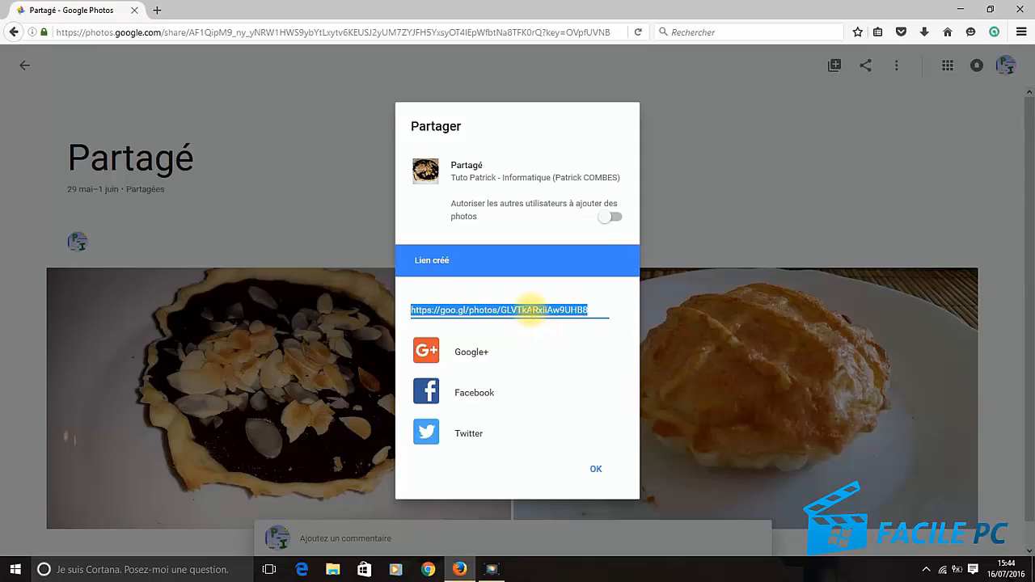
right_click(528, 311)
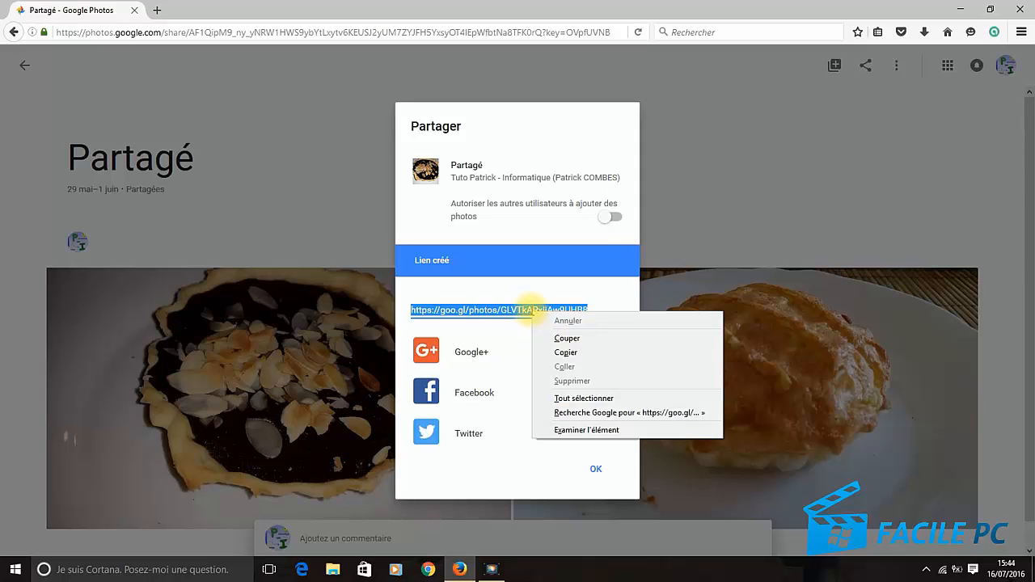
left_click(569, 354)
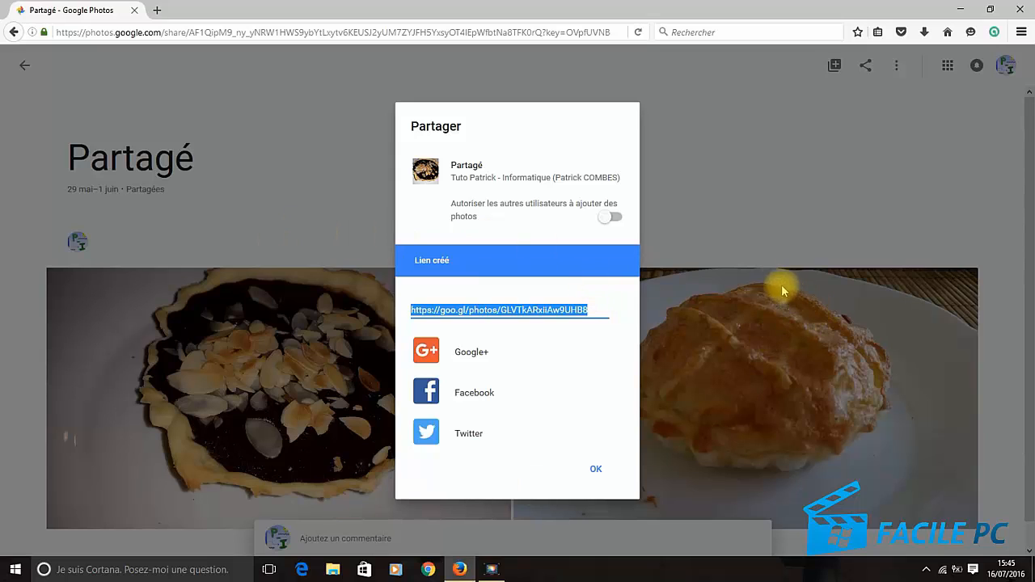
left_click(763, 262)
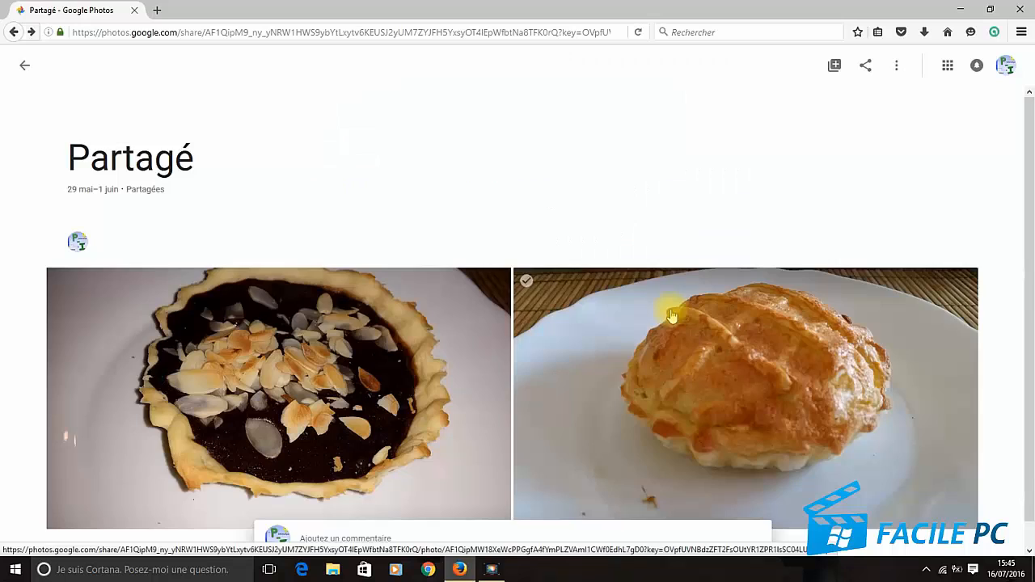
left_click(25, 70)
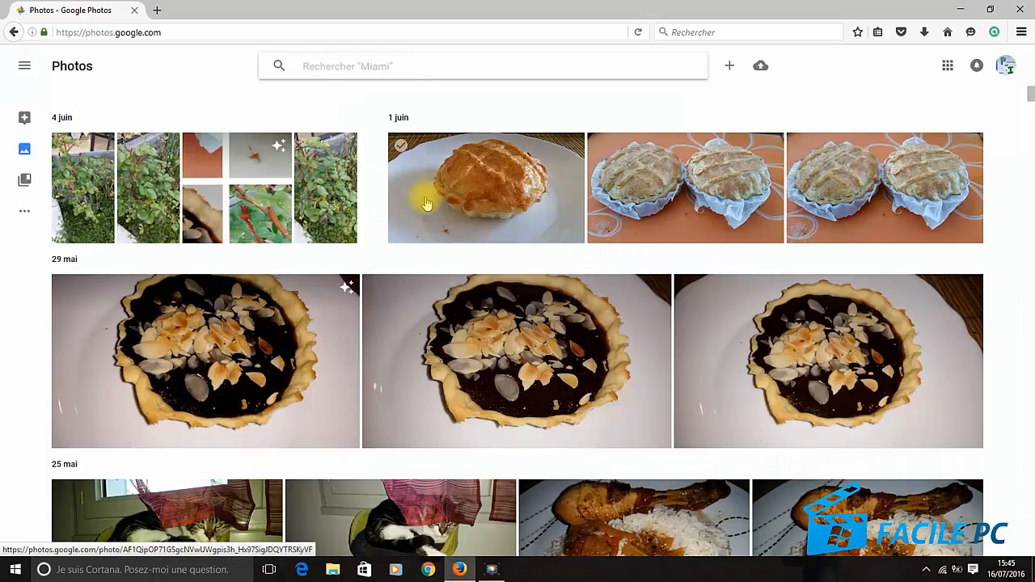